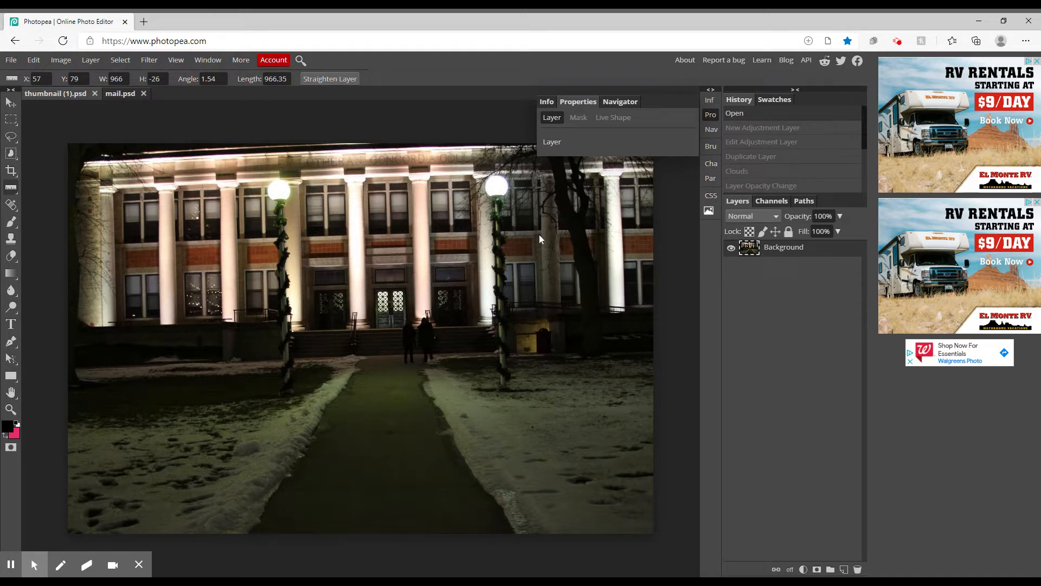
# Choose the Ruler tool and collapse the open Properties panel so it no longer covers the photo
pyautogui.rightClick(12, 189)
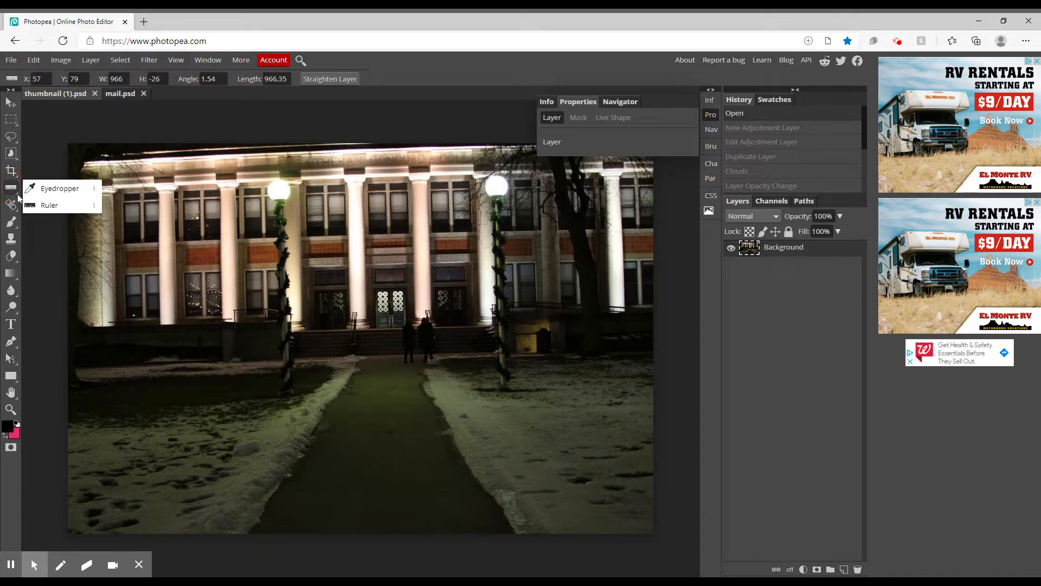
pyautogui.click(54, 206)
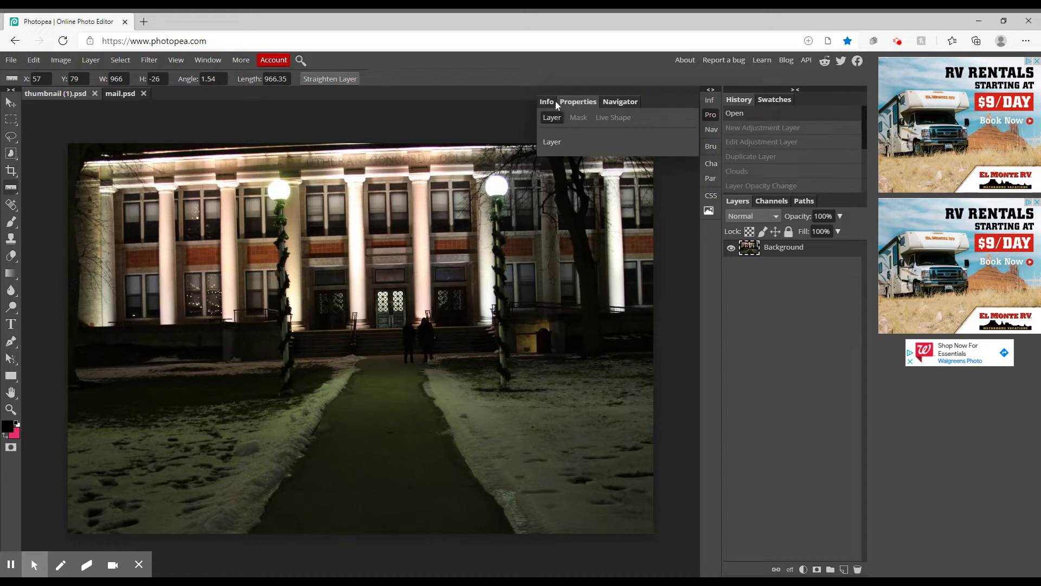
pyautogui.click(709, 89)
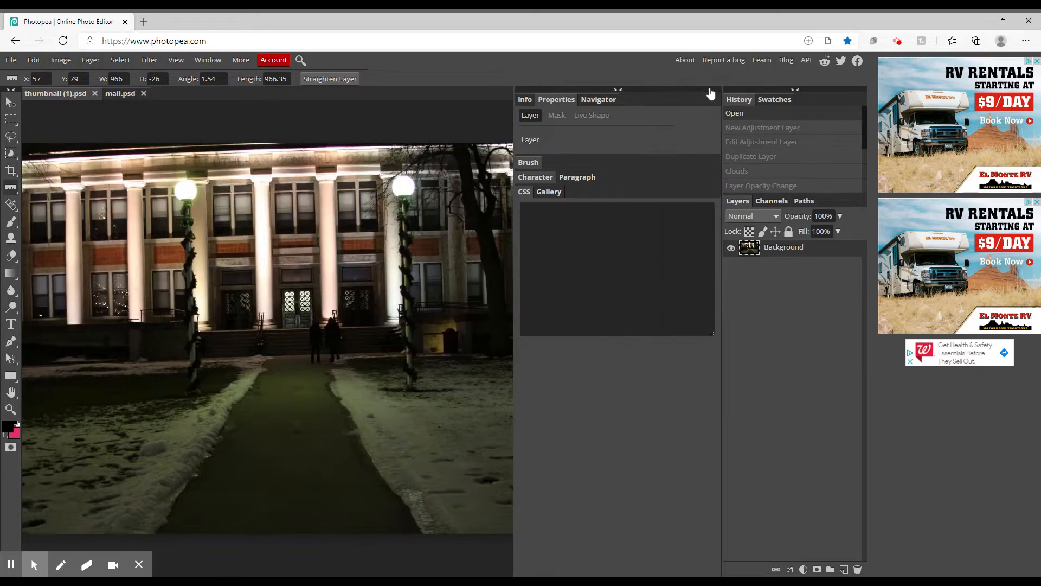
pyautogui.click(619, 90)
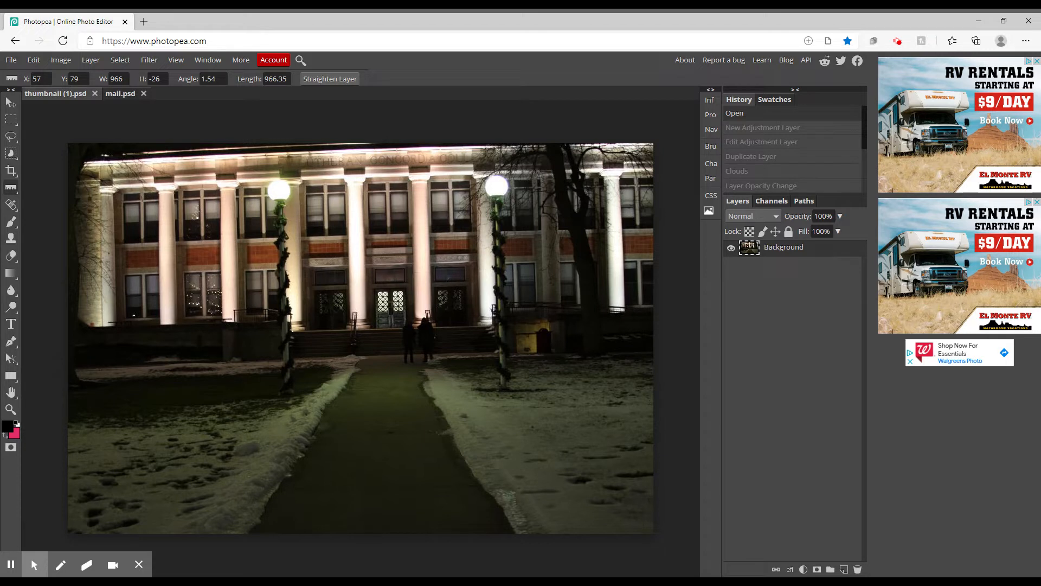
# Measure a ruler line about 859 px long across the tops of the building's columns and straighten the layer to it
pyautogui.rightClick(11, 188)
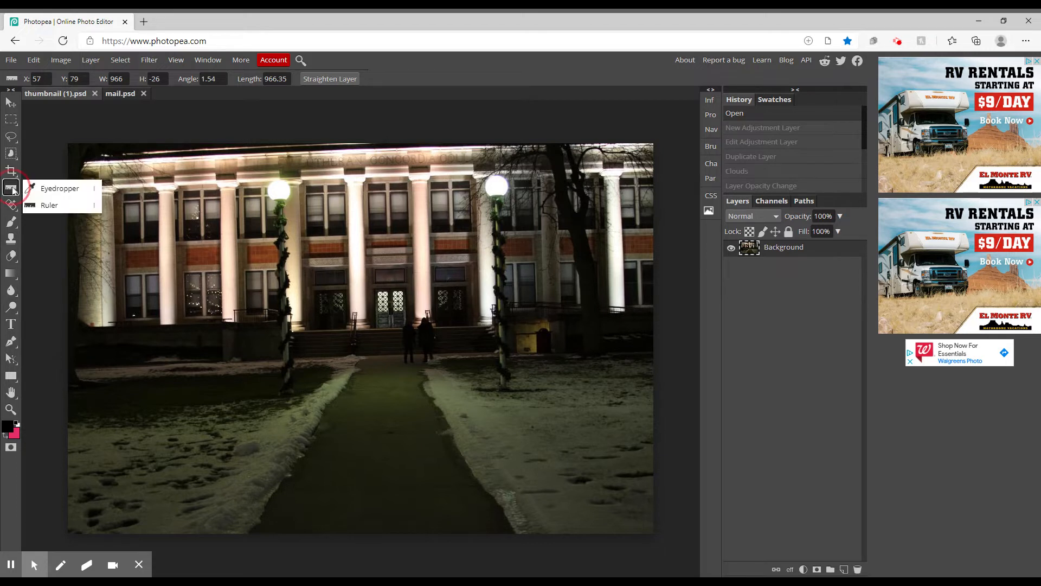
pyautogui.click(48, 205)
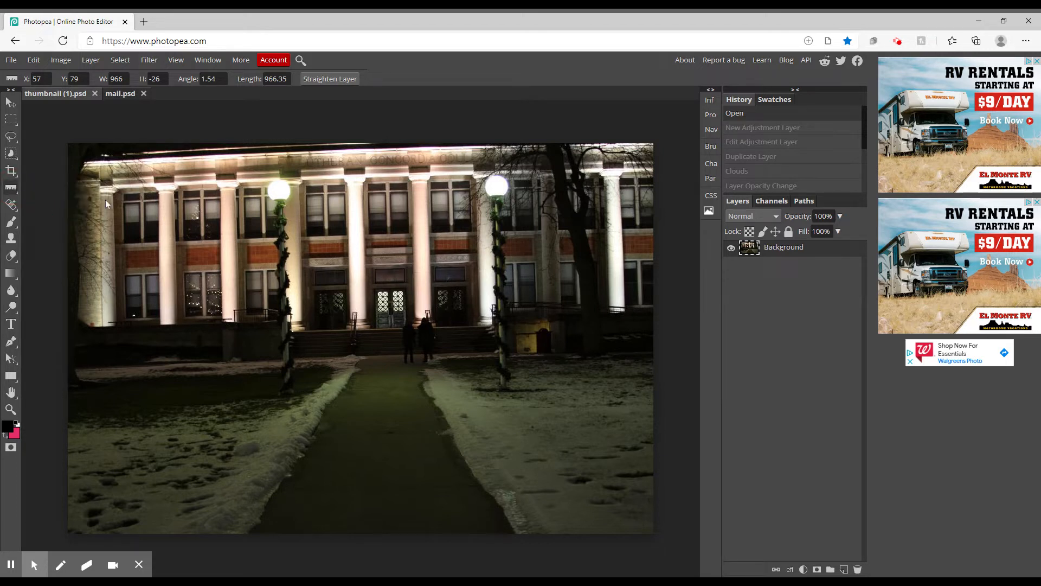
pyautogui.moveTo(149, 186); pyautogui.dragTo(612, 172)
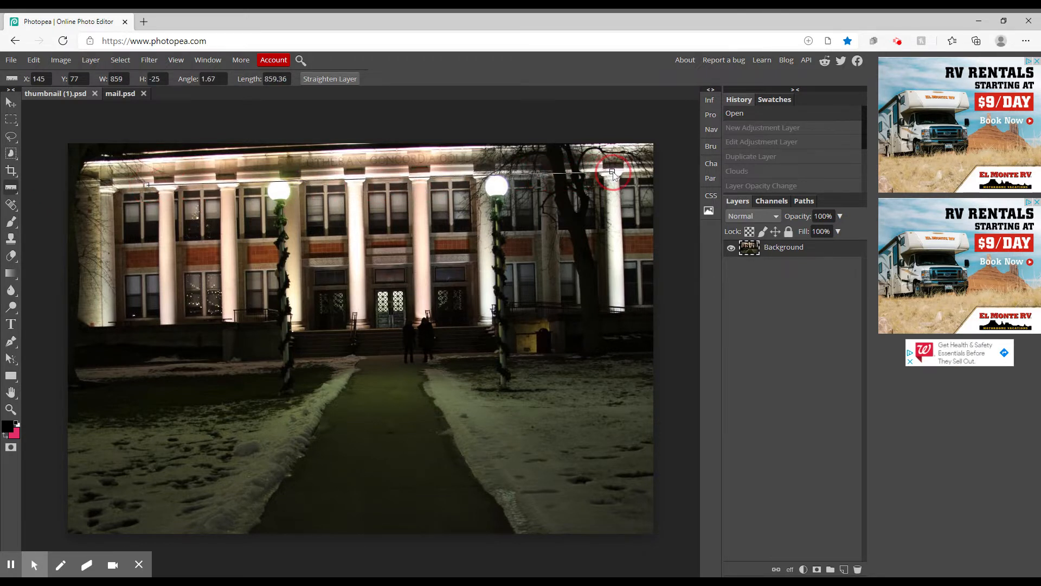
pyautogui.click(338, 80)
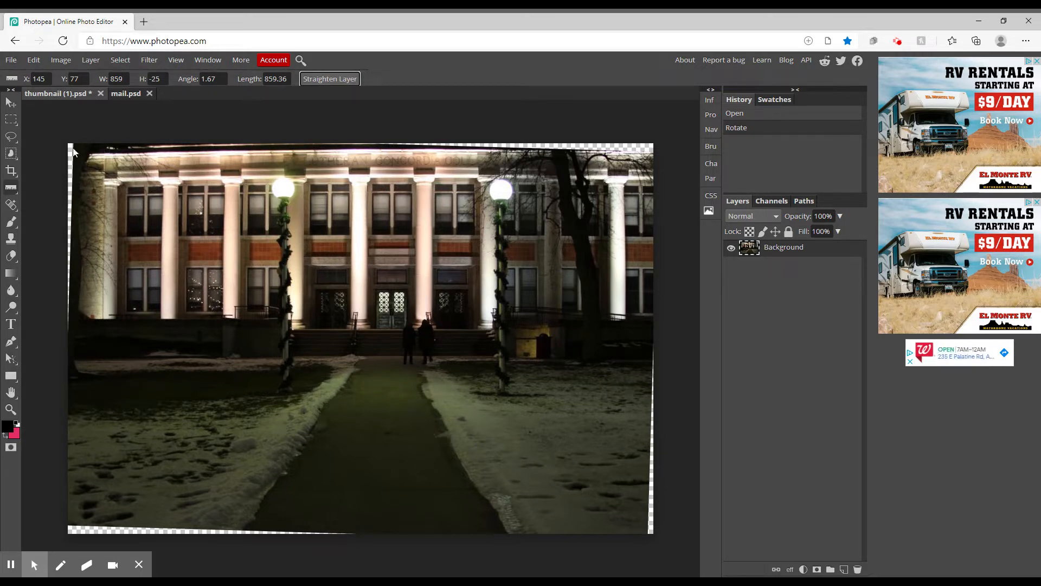
# Crop the photo with a rectangular selection of about 1064 by 678 px inside the transparent edges, and deselect
pyautogui.click(11, 119)
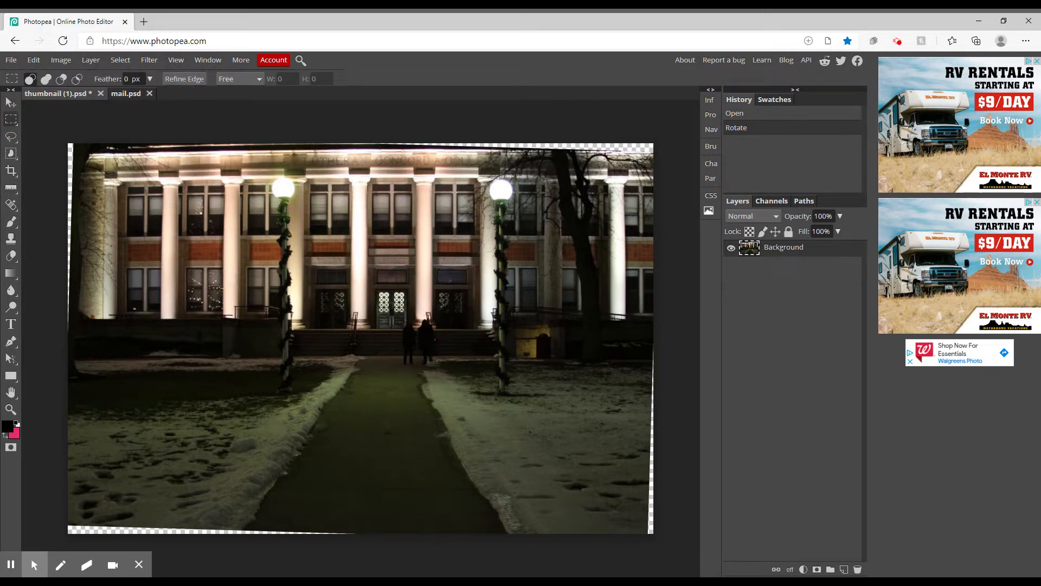
pyautogui.moveTo(649, 153); pyautogui.dragTo(73, 521)
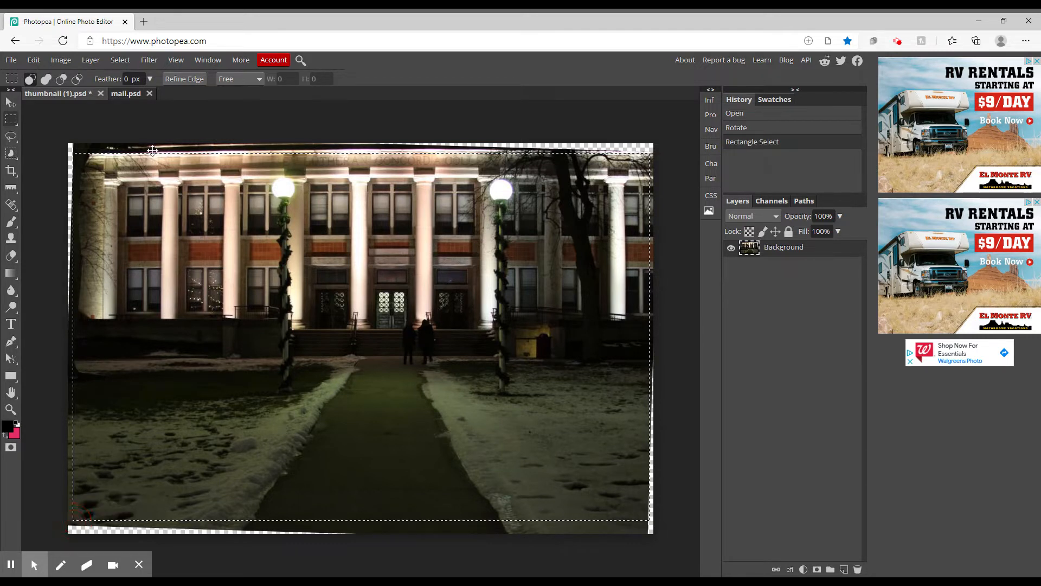
pyautogui.click(35, 61)
pyautogui.moveTo(56, 63)
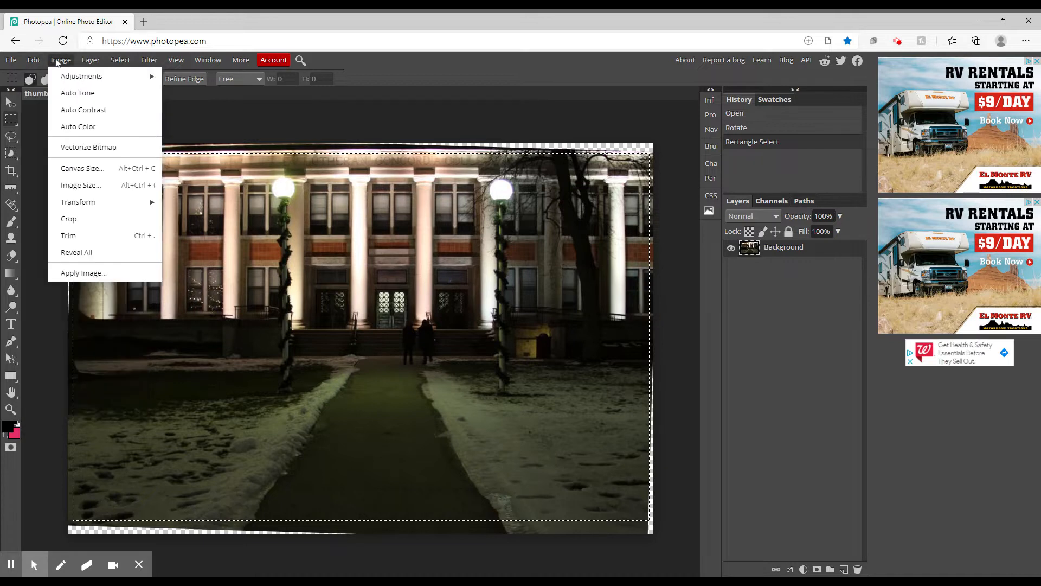
pyautogui.click(91, 219)
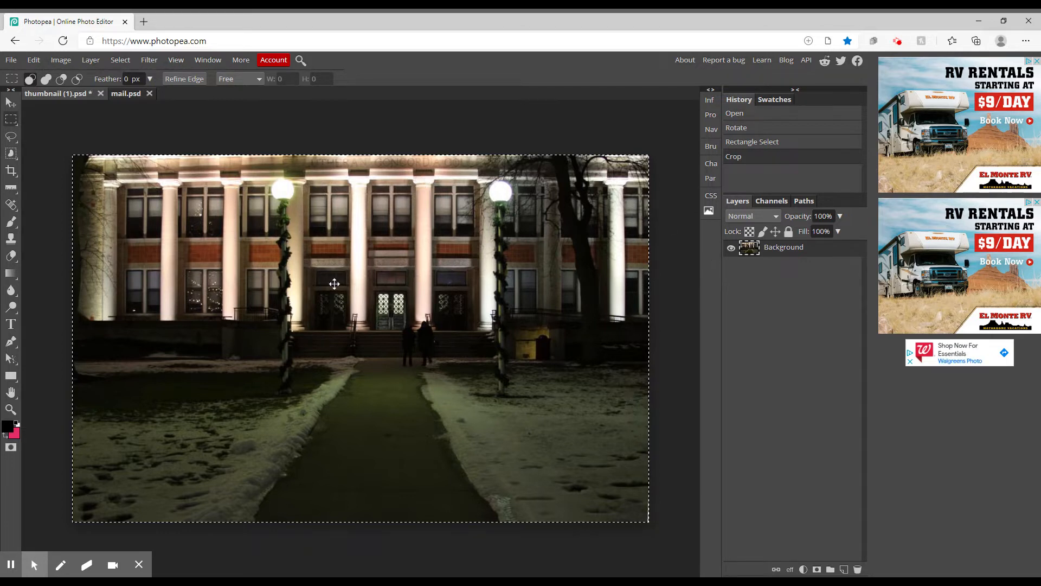
pyautogui.hotkey('ctrl', 'd')
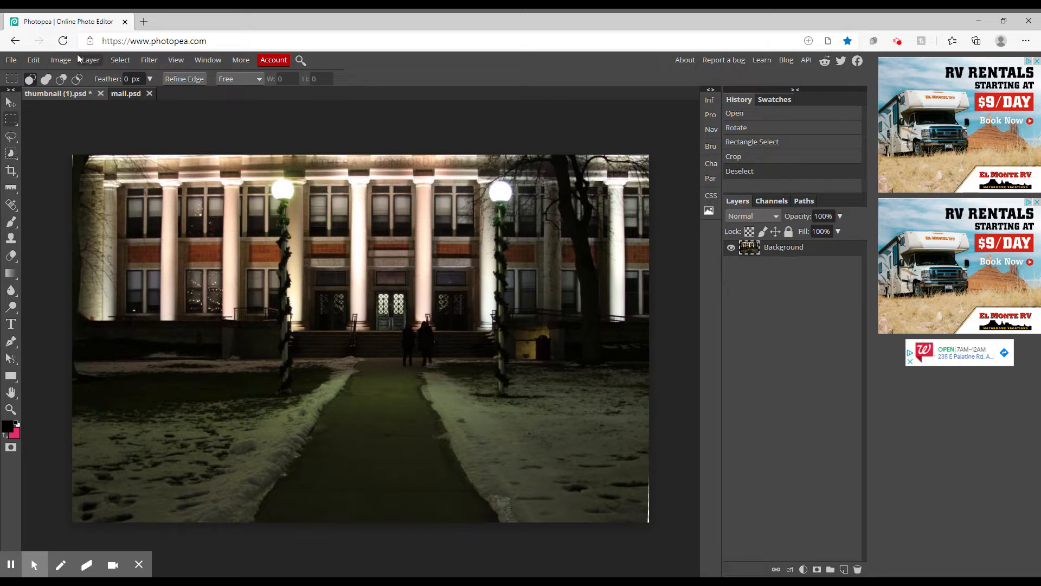
# Resize the image with its dimensions in inches and the resolution set to 300 DPI
pyautogui.click(34, 60)
pyautogui.moveTo(65, 60)
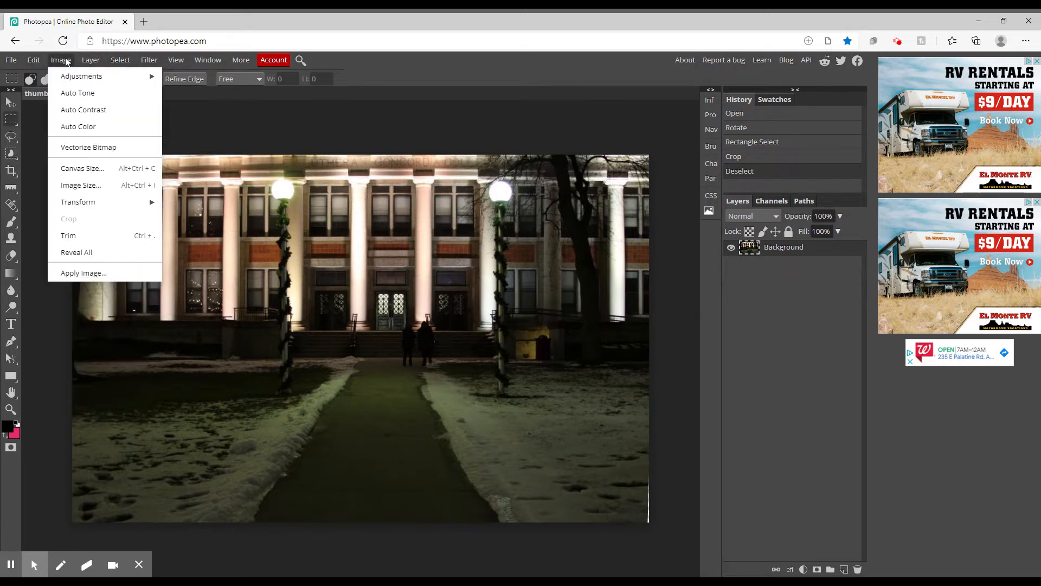
pyautogui.click(84, 184)
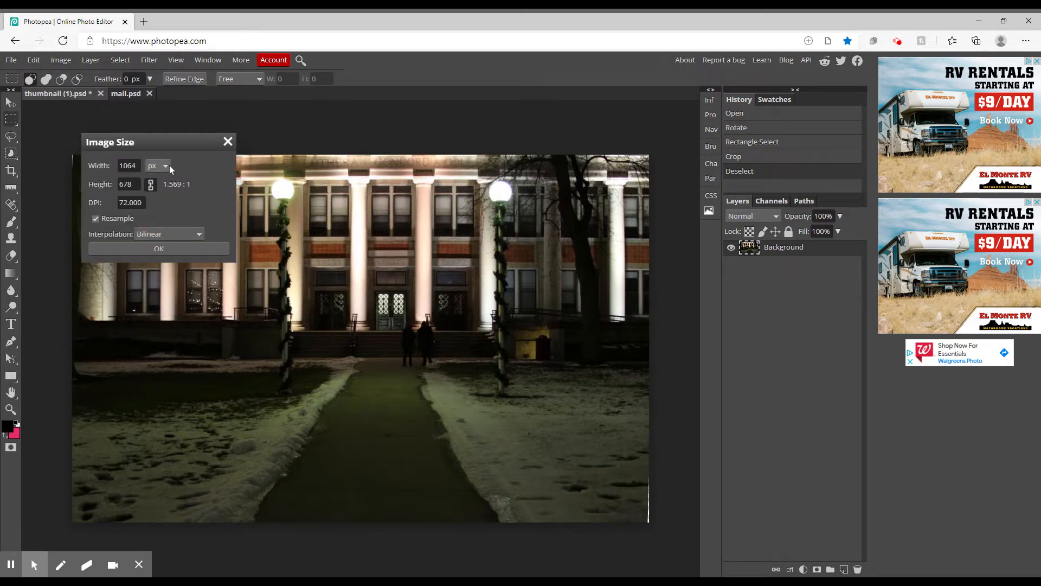
pyautogui.click(162, 179)
pyautogui.click(130, 203)
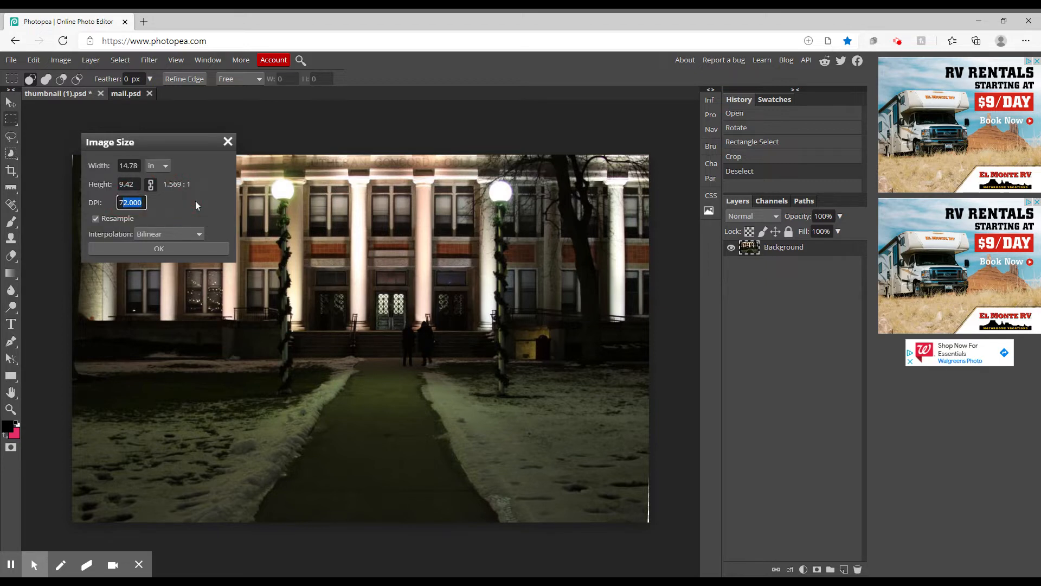
pyautogui.write('300')
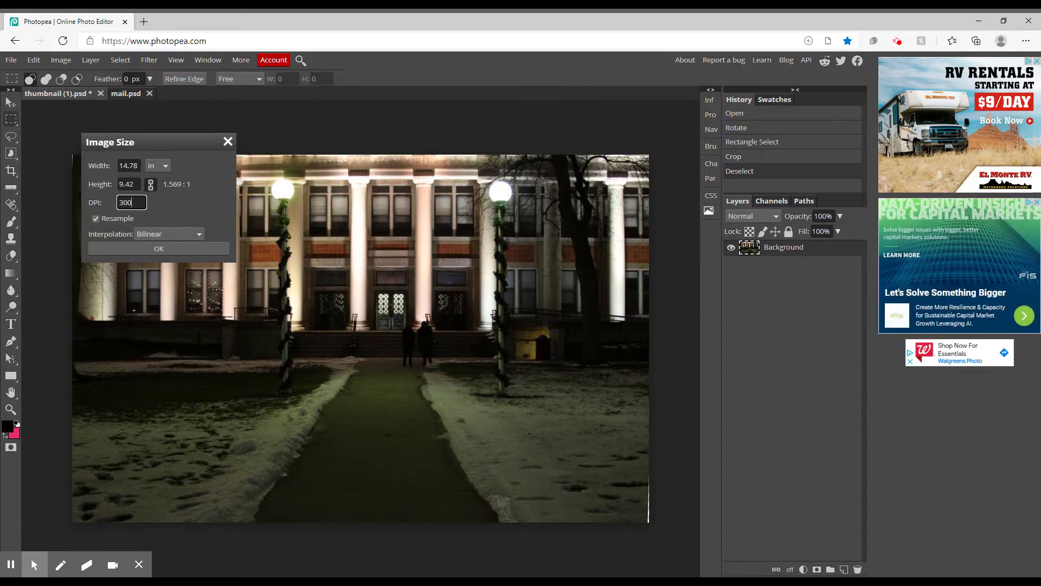
pyautogui.click(144, 245)
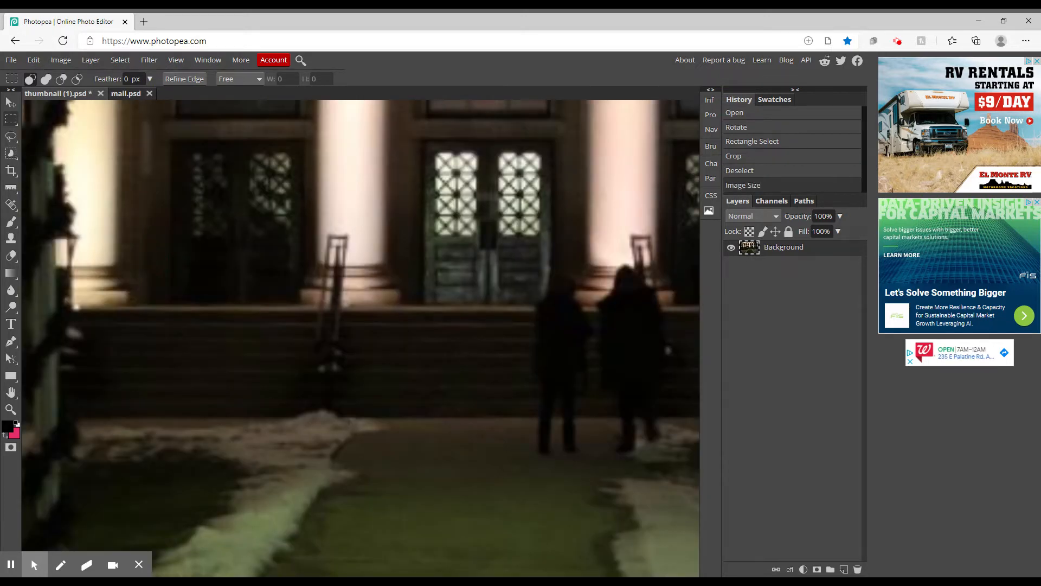
# Crop the resized photo slightly tighter with a rectangular selection to remove the leftover edge sliver, and deselect
pyautogui.hotkey('ctrl', '-')
pyautogui.hotkey('ctrl', '-')
pyautogui.hotkey('ctrl', '-')
pyautogui.hotkey('ctrl', '-')
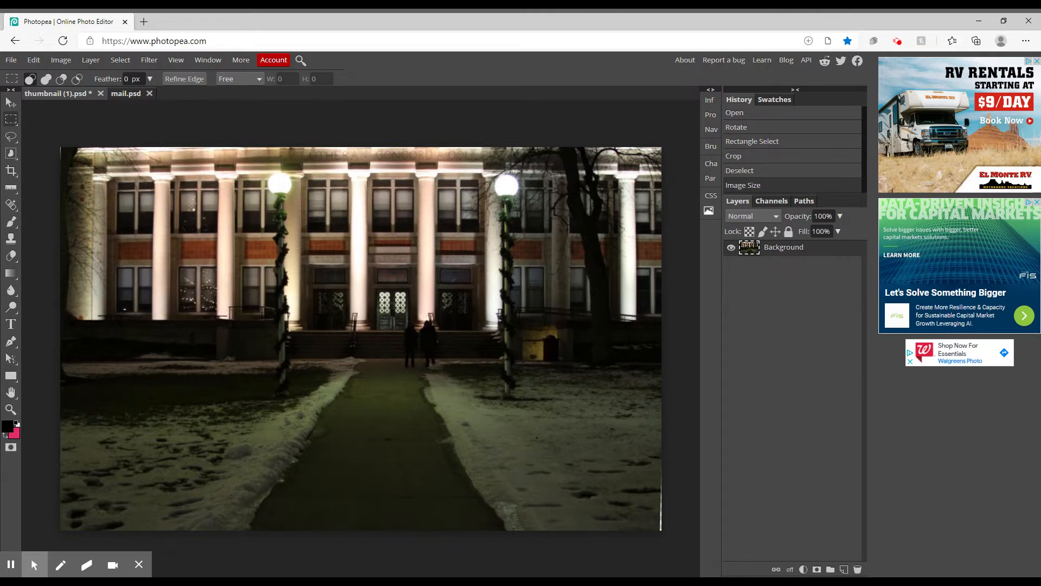
pyautogui.moveTo(657, 529); pyautogui.dragTo(64, 150)
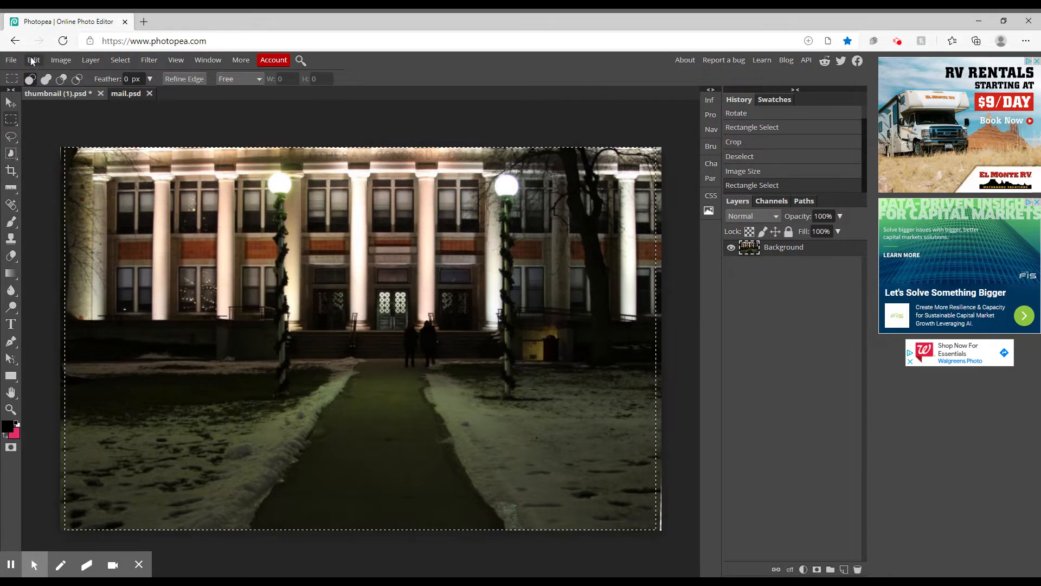
pyautogui.click(59, 60)
pyautogui.click(60, 61)
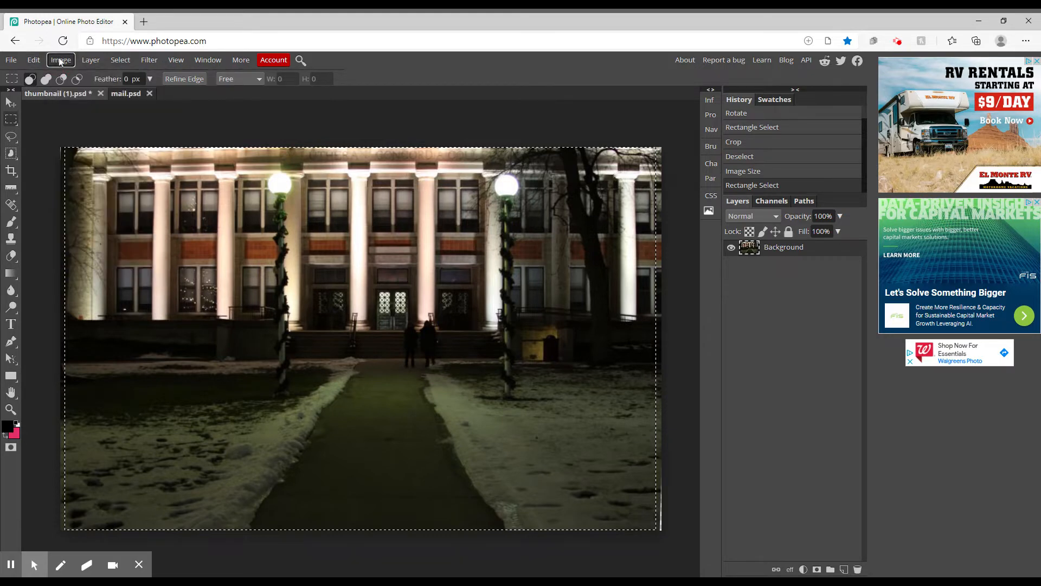
pyautogui.click(60, 61)
pyautogui.click(87, 219)
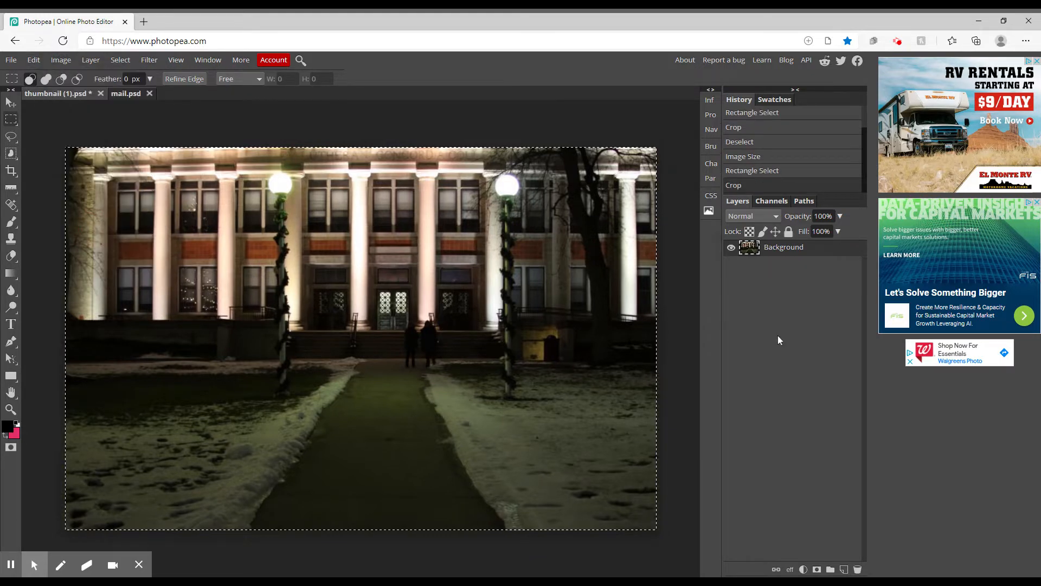
pyautogui.hotkey('ctrl', 'd')
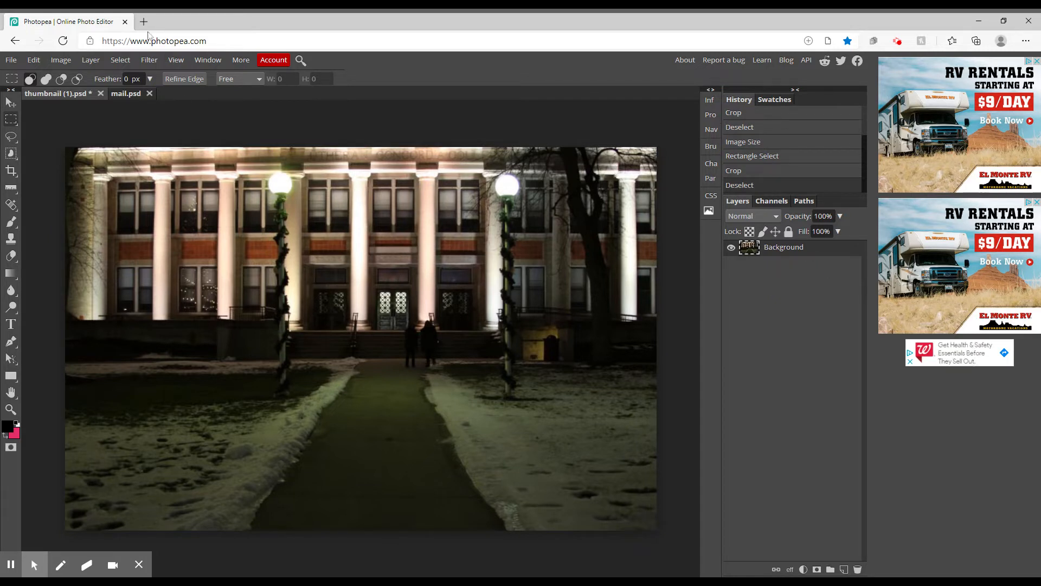
# Add a Color Balance adjustment layer with midtones set to red 6, green -17 and blue 8
pyautogui.click(126, 60)
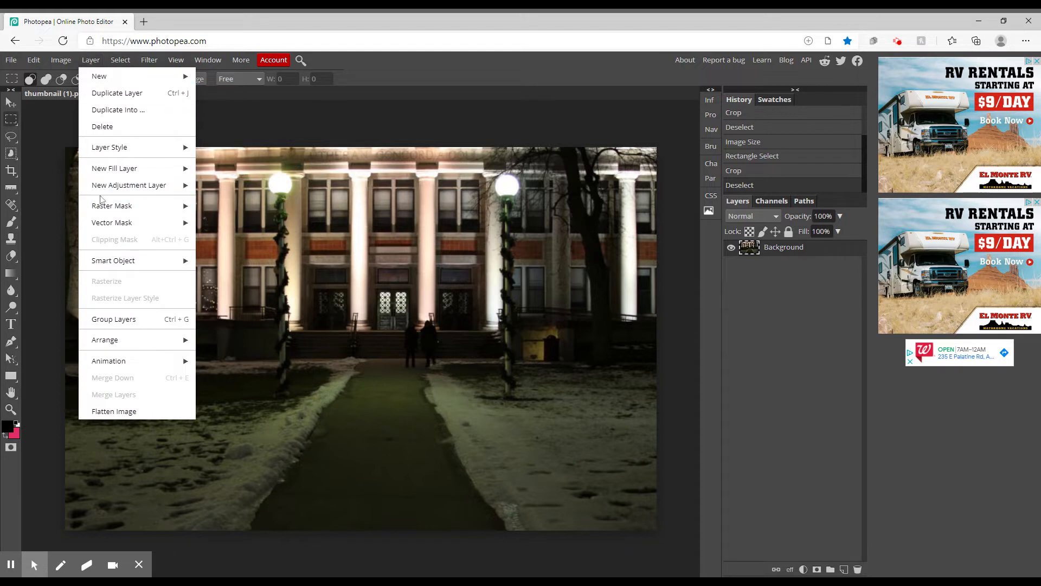
pyautogui.moveTo(115, 171)
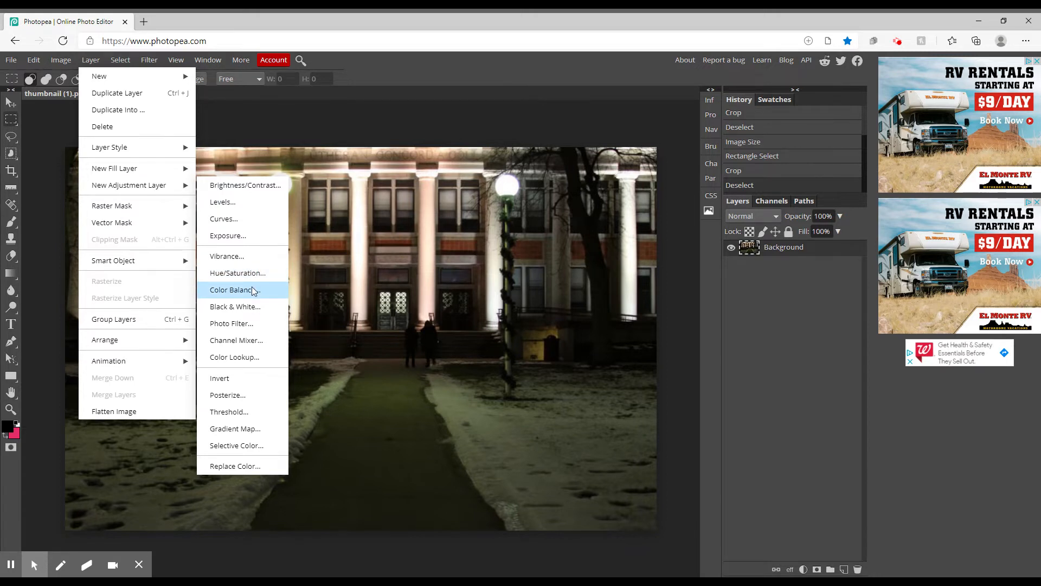
pyautogui.click(252, 291)
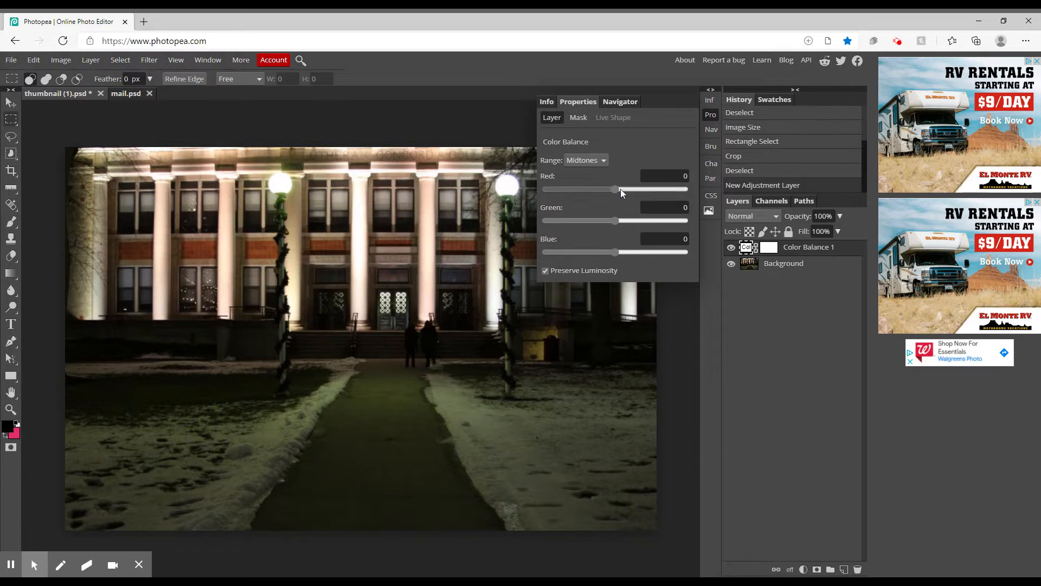
pyautogui.moveTo(616, 187); pyautogui.dragTo(607, 219)
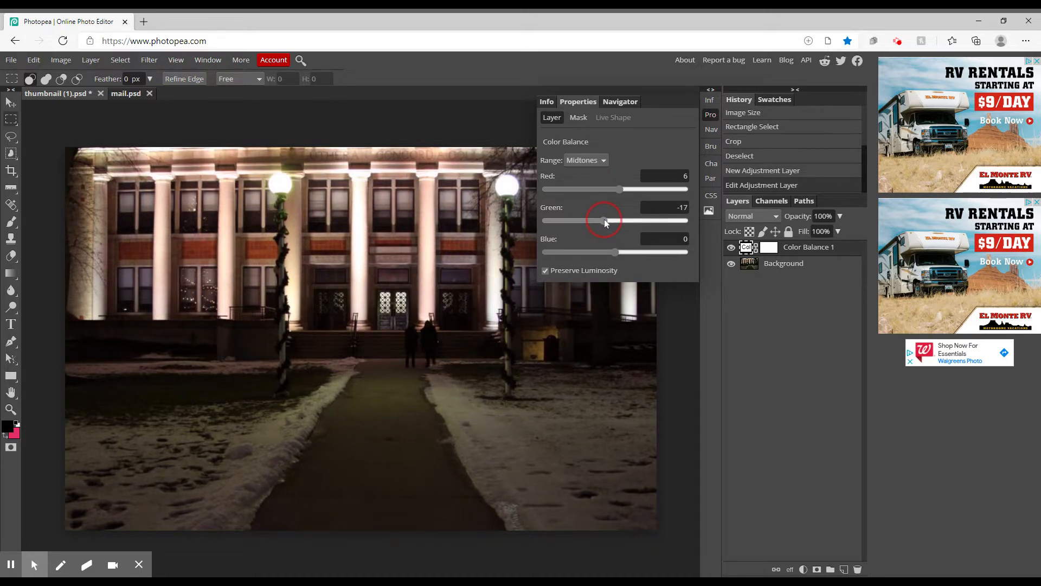
pyautogui.click(615, 251)
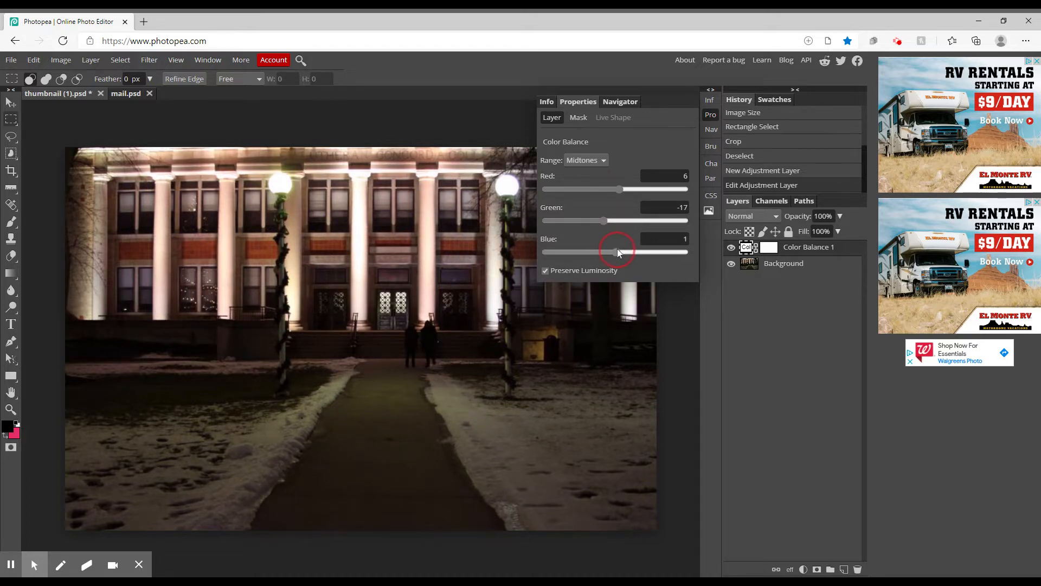
pyautogui.moveTo(617, 251); pyautogui.dragTo(621, 251)
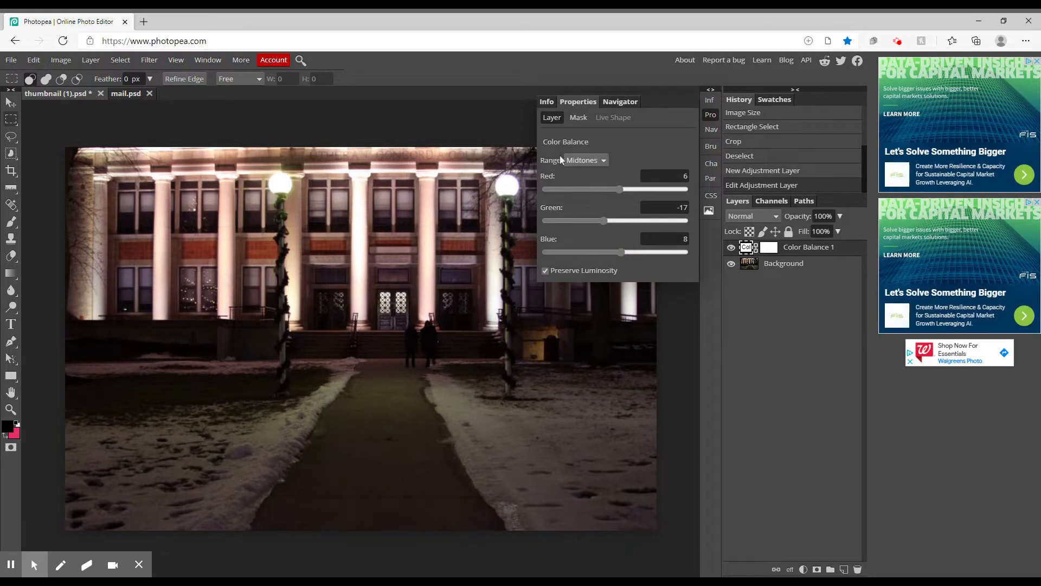
# Collapse the Properties panel and compare the photo without and with the Color Balance adjustment using the history states
pyautogui.click(709, 90)
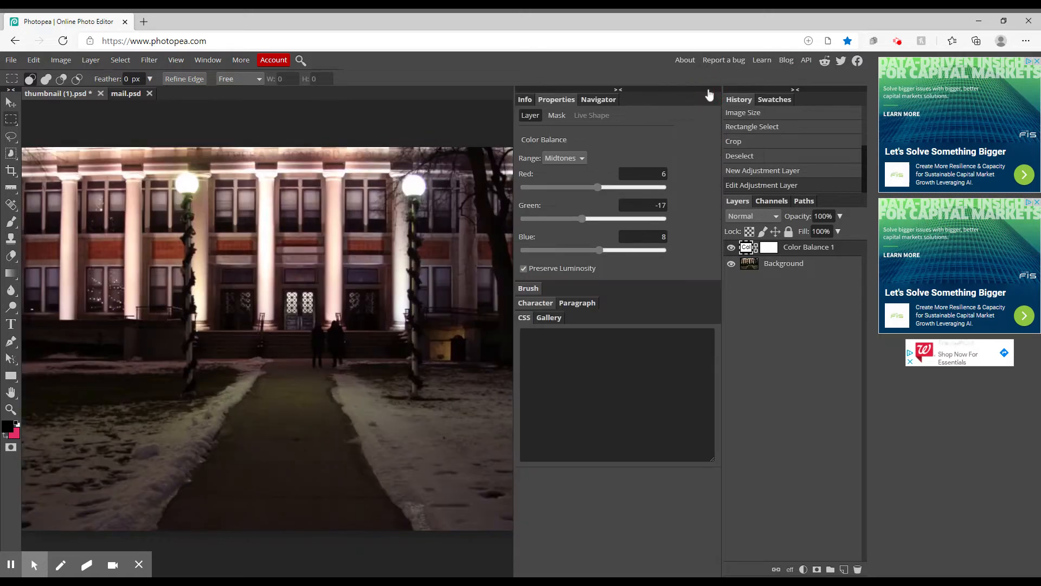
pyautogui.click(708, 90)
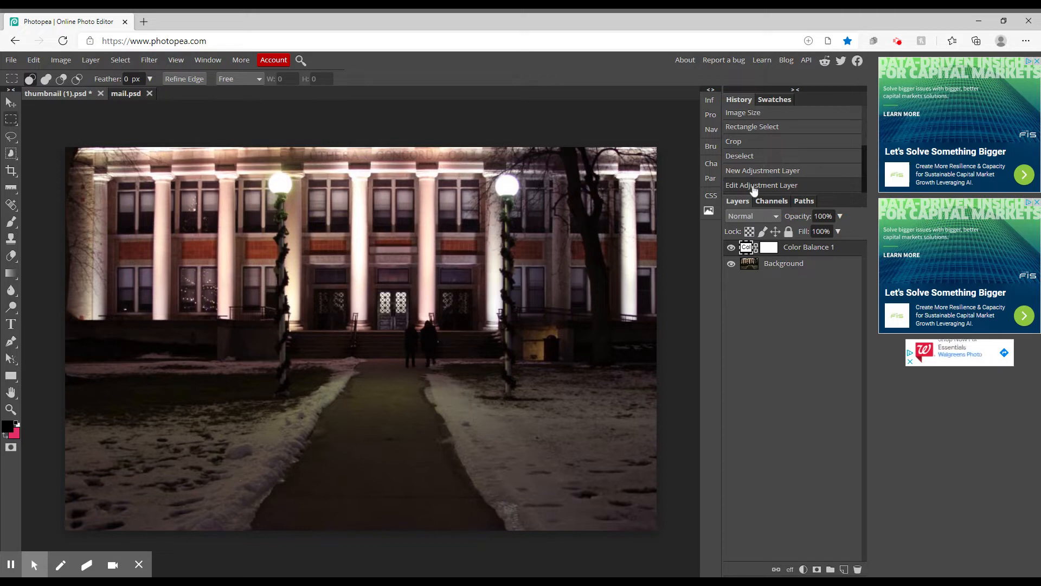
pyautogui.click(745, 157)
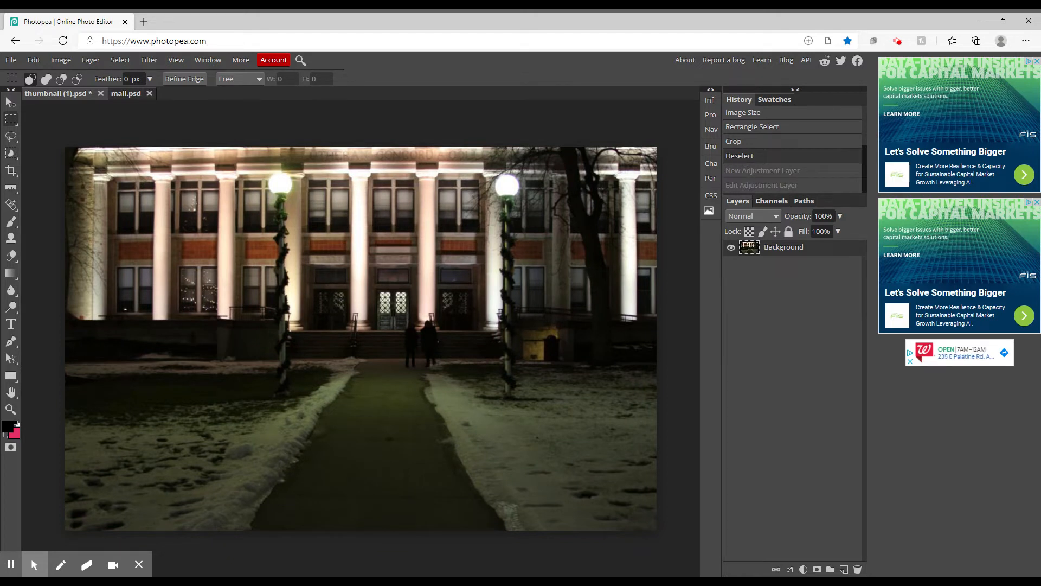
pyautogui.click(749, 186)
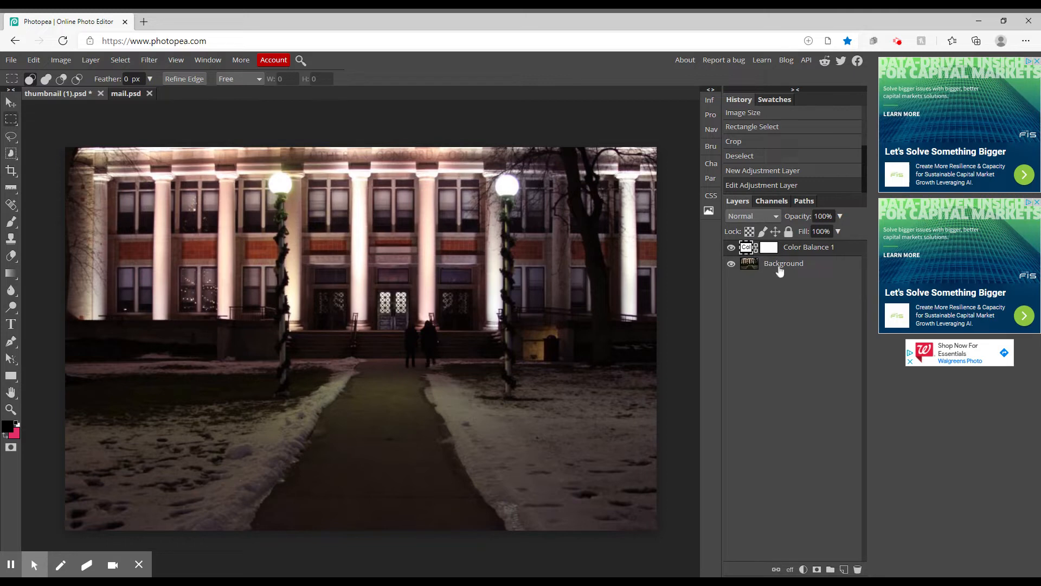
# Switch to the mail.psd document with the purple night scene
pyautogui.click(126, 95)
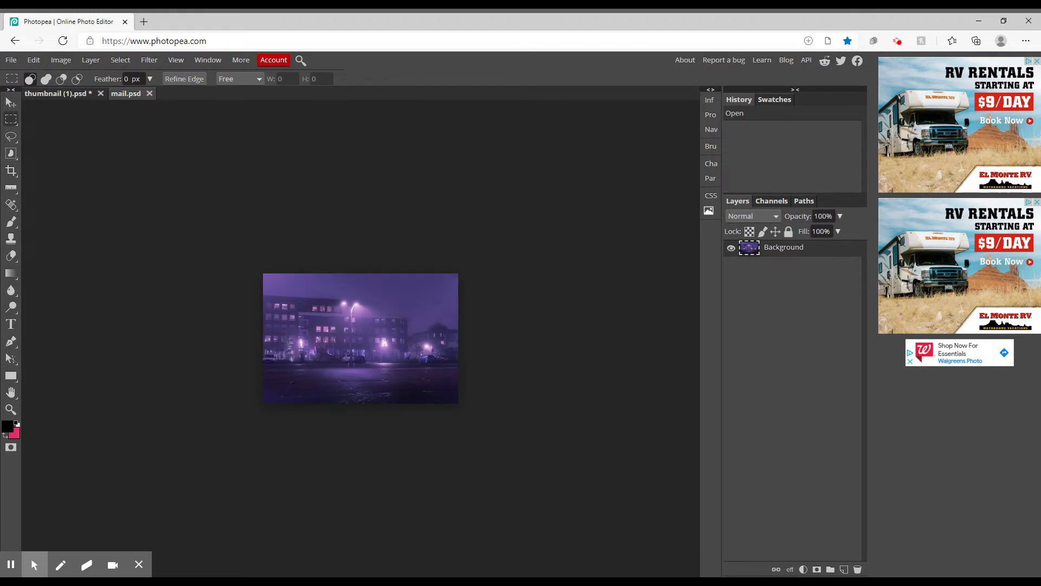
pyautogui.hotkey('ctrl', '+')
pyautogui.hotkey('ctrl', '+')
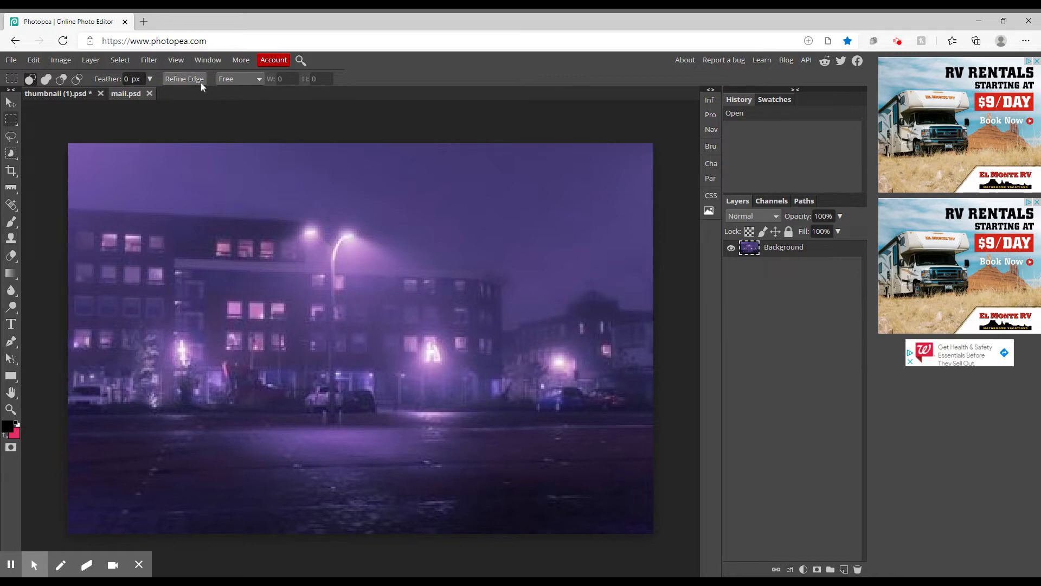
# Return to thumbnail (1).psd and add a Hue/Saturation adjustment layer with hue 2 and saturation 6, leaving the Properties panel collapsed
pyautogui.click(63, 96)
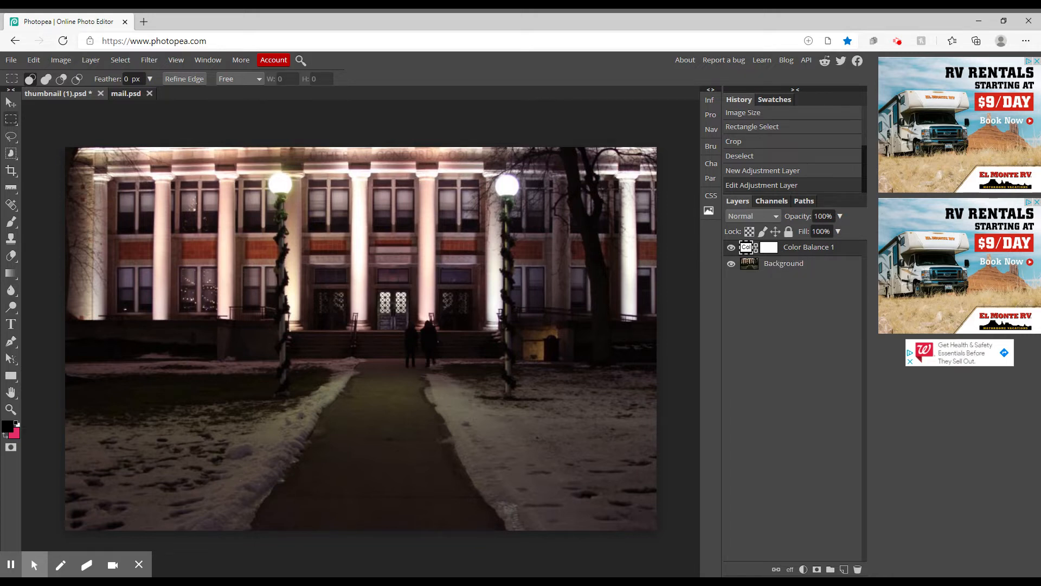
pyautogui.click(70, 61)
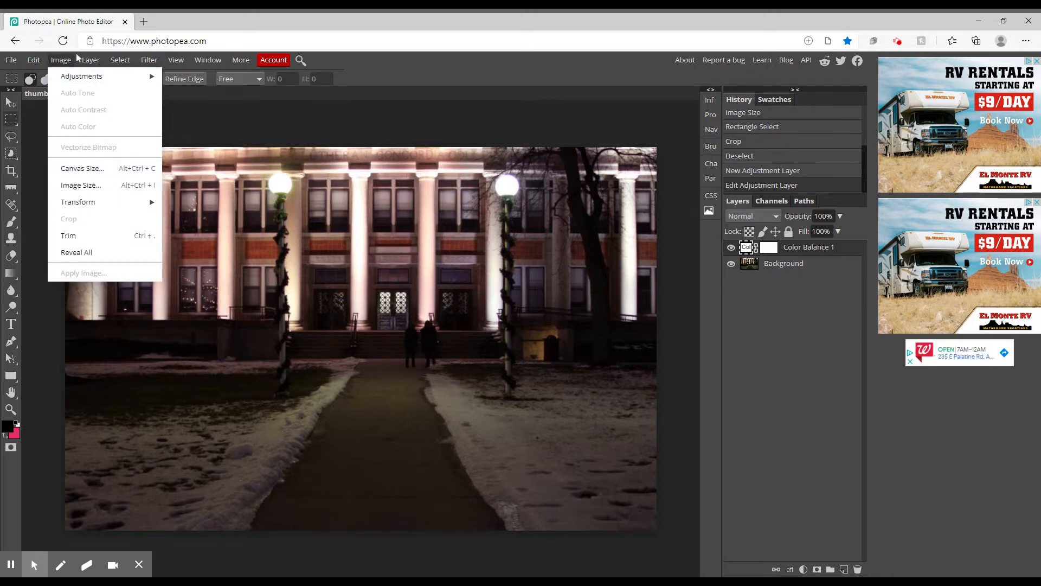
pyautogui.click(90, 61)
pyautogui.moveTo(158, 186)
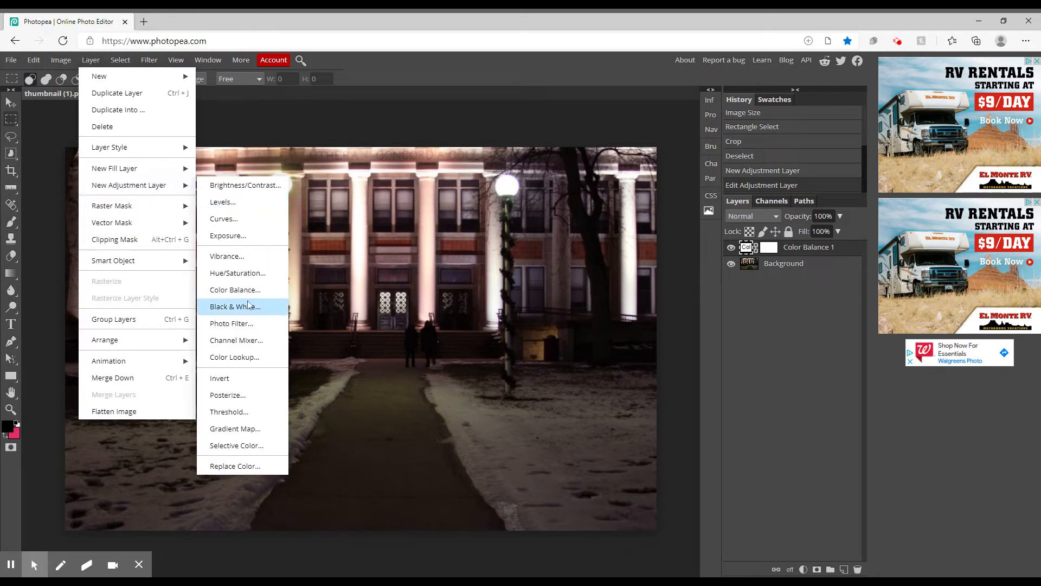
pyautogui.click(252, 274)
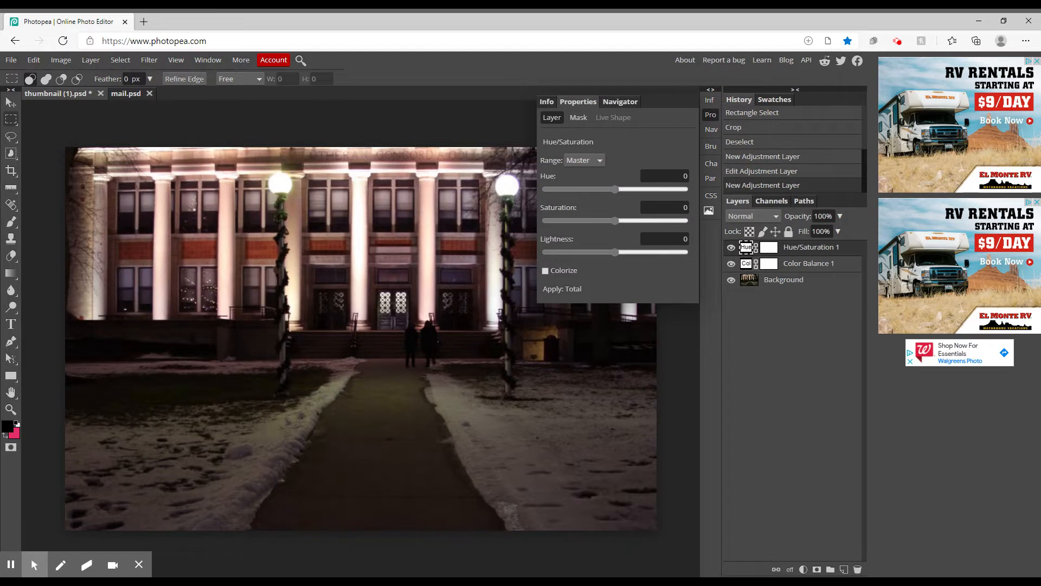
pyautogui.moveTo(616, 220); pyautogui.dragTo(616, 189)
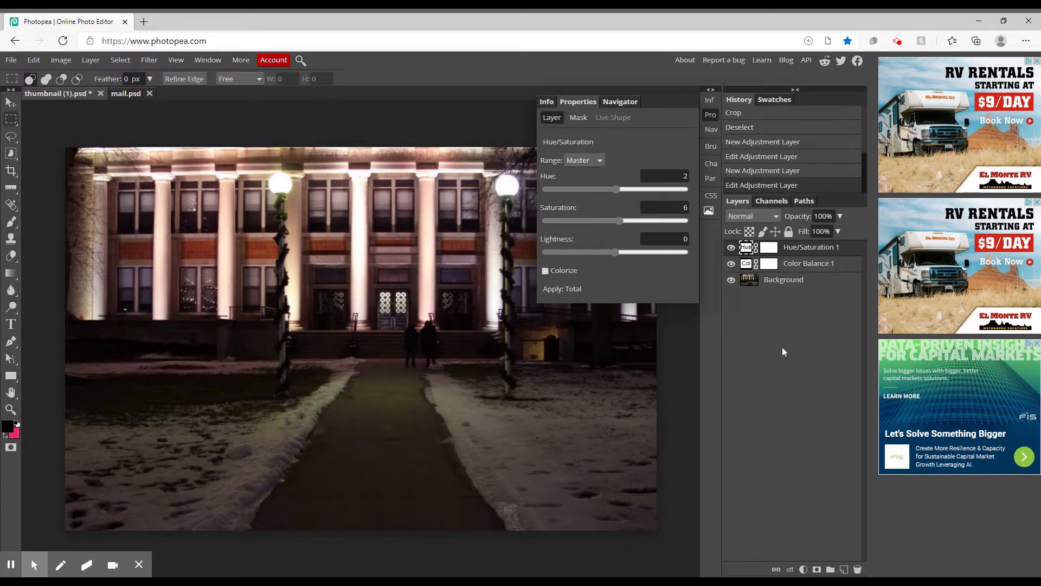
pyautogui.click(710, 91)
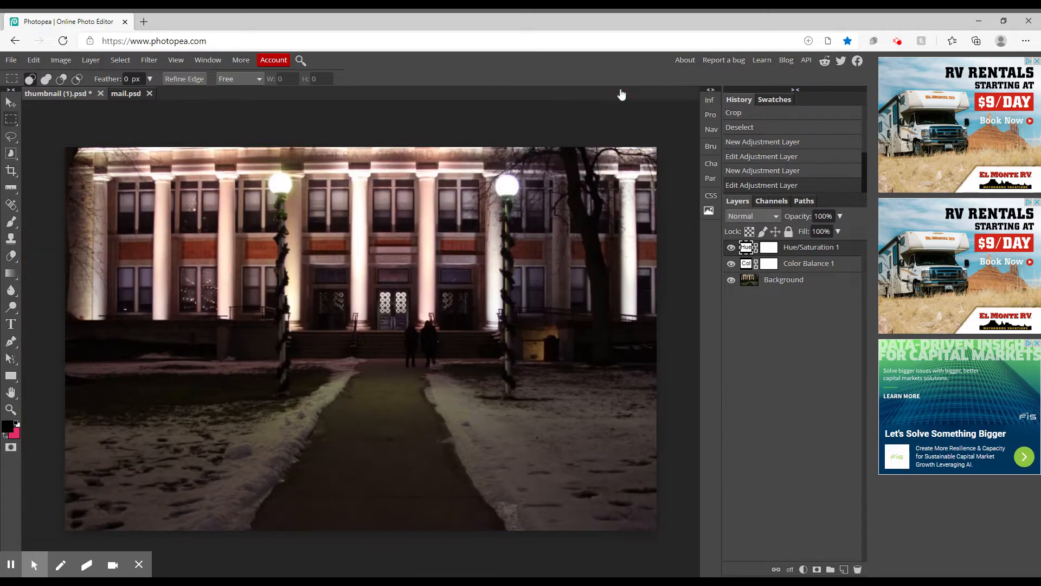
pyautogui.click(619, 90)
# Add a second Color Balance adjustment layer with midtones red 26, green -40 and blue 100, and compare the result with mail.psd
pyautogui.click(61, 60)
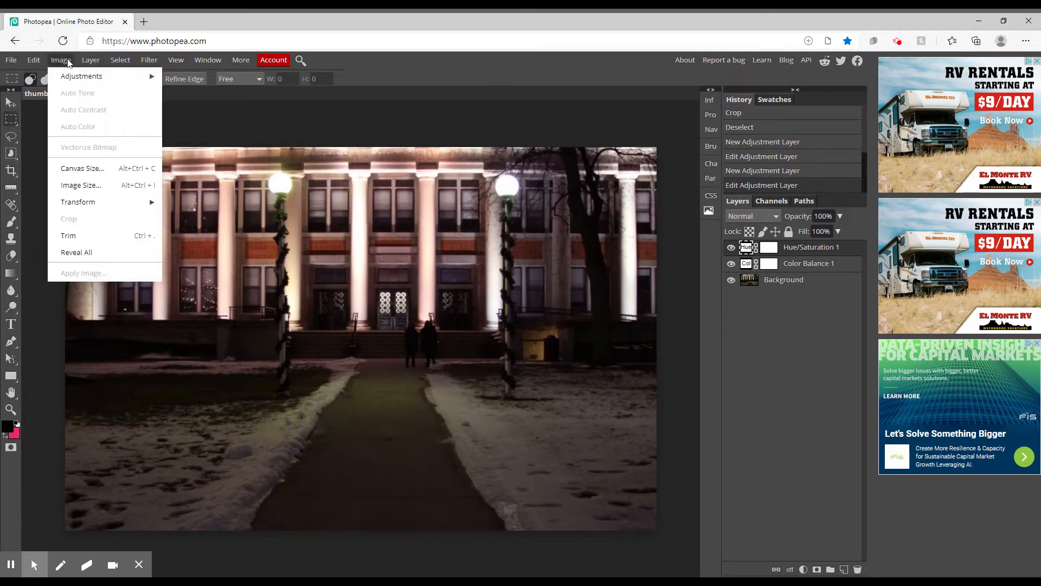
pyautogui.moveTo(91, 60)
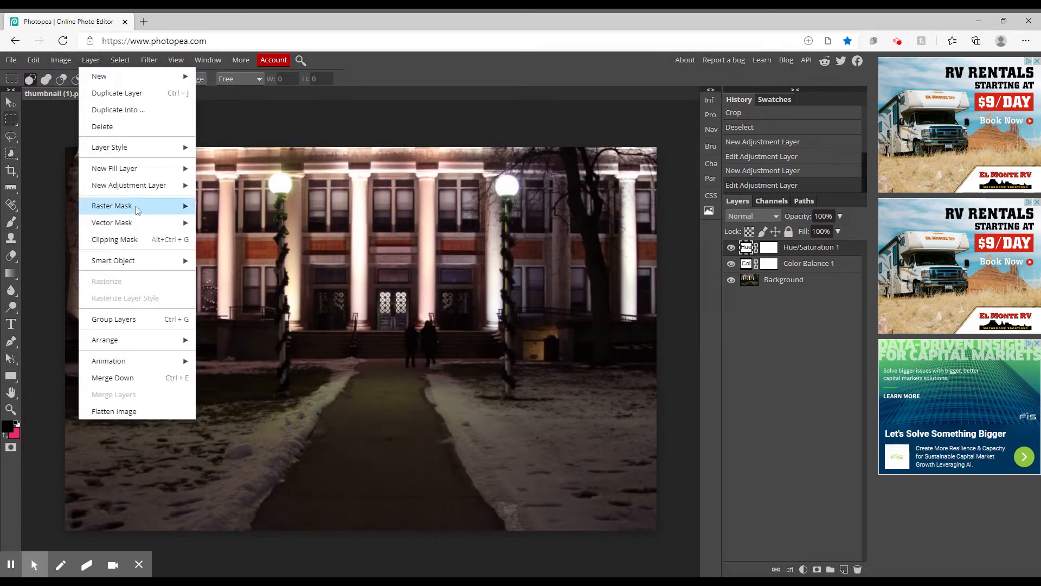
pyautogui.moveTo(144, 176)
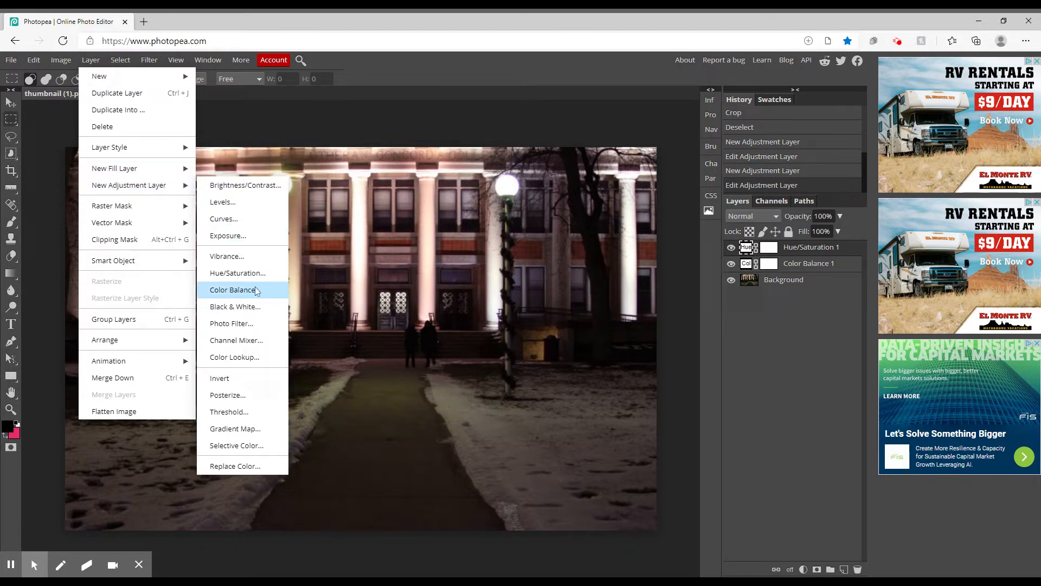
pyautogui.click(257, 291)
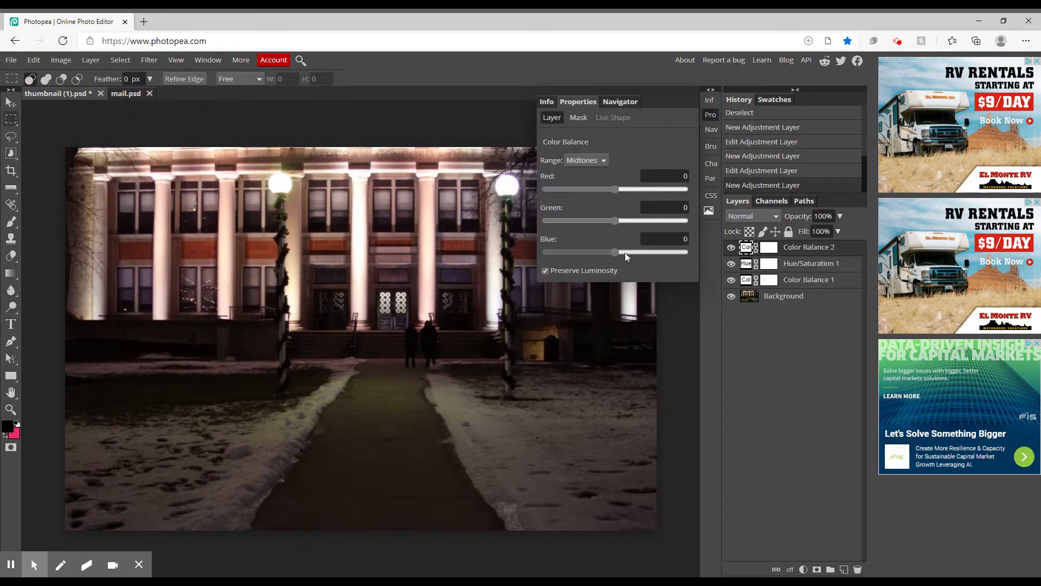
pyautogui.moveTo(616, 252); pyautogui.dragTo(692, 252)
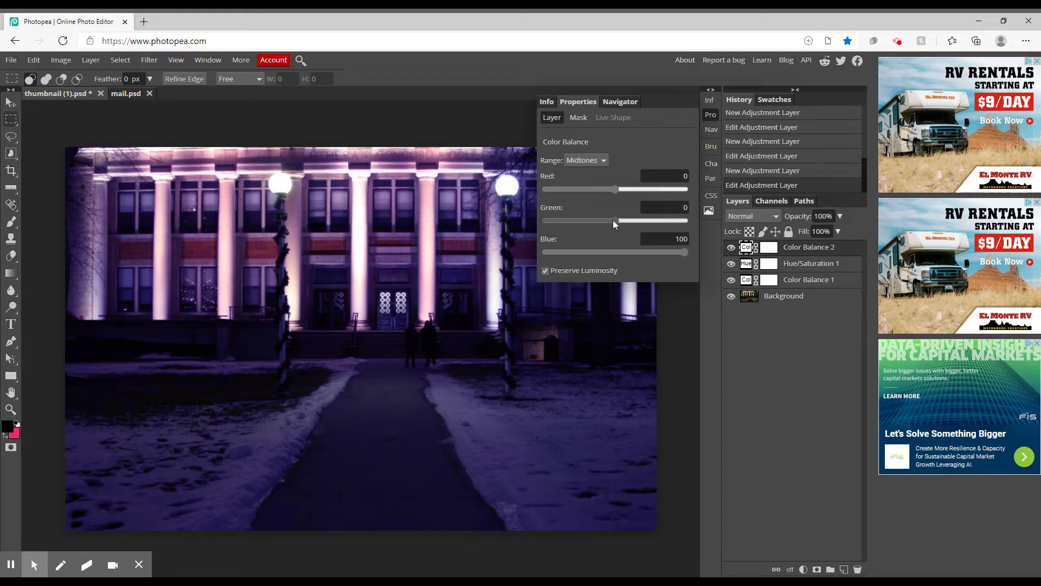
pyautogui.moveTo(612, 220); pyautogui.dragTo(633, 188)
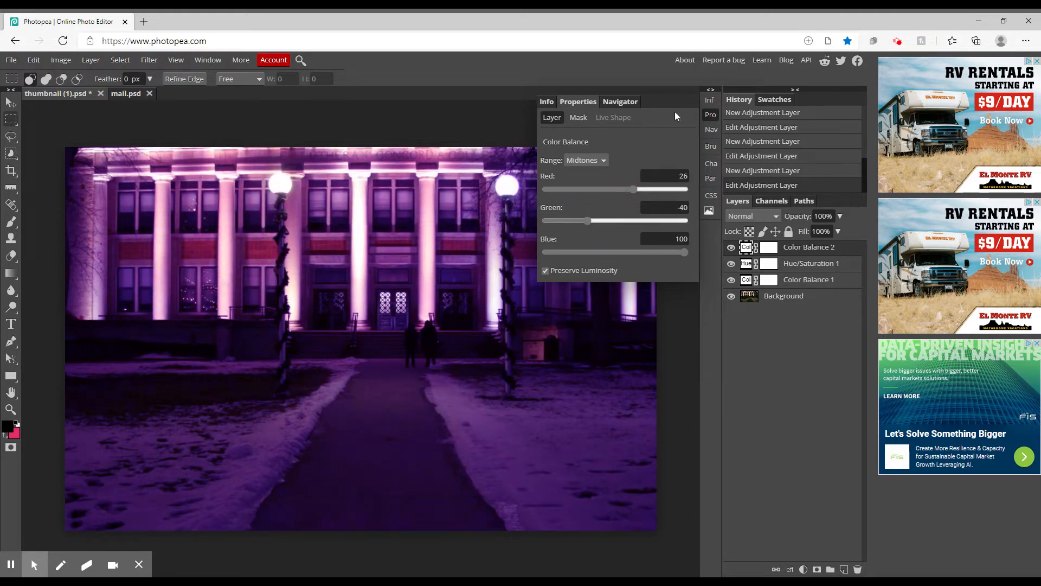
pyautogui.click(712, 91)
pyautogui.click(713, 94)
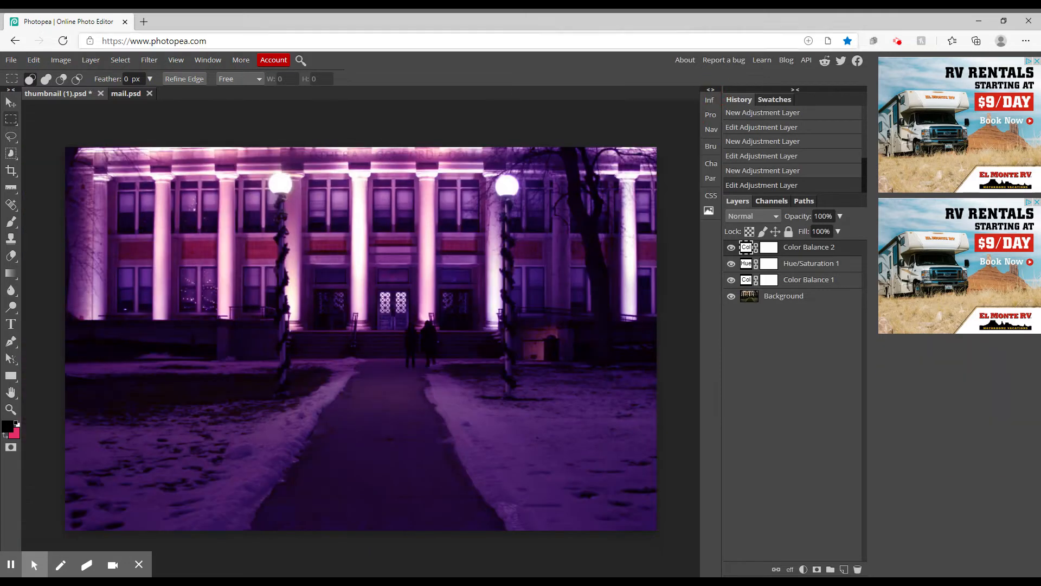
pyautogui.click(129, 94)
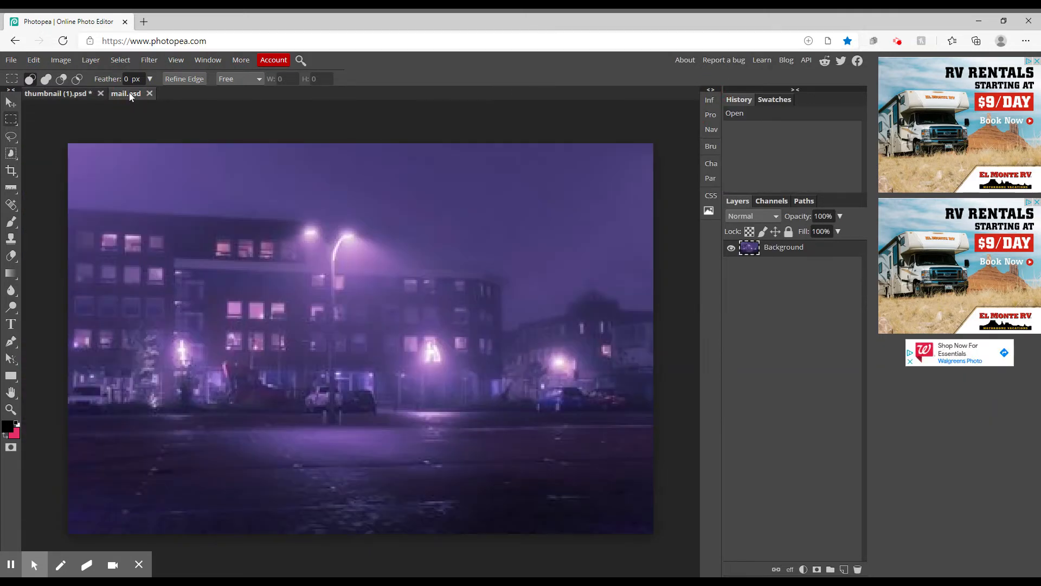
pyautogui.click(66, 95)
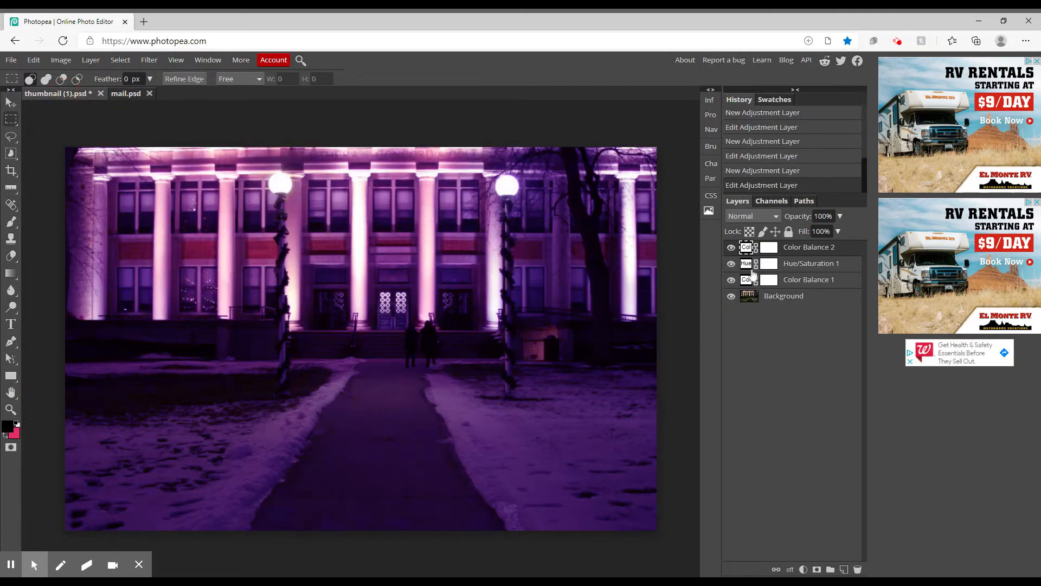
# Create a new layer directly above the Background layer and fill it with the Clouds render filter
pyautogui.click(787, 298)
pyautogui.rightClick(787, 297)
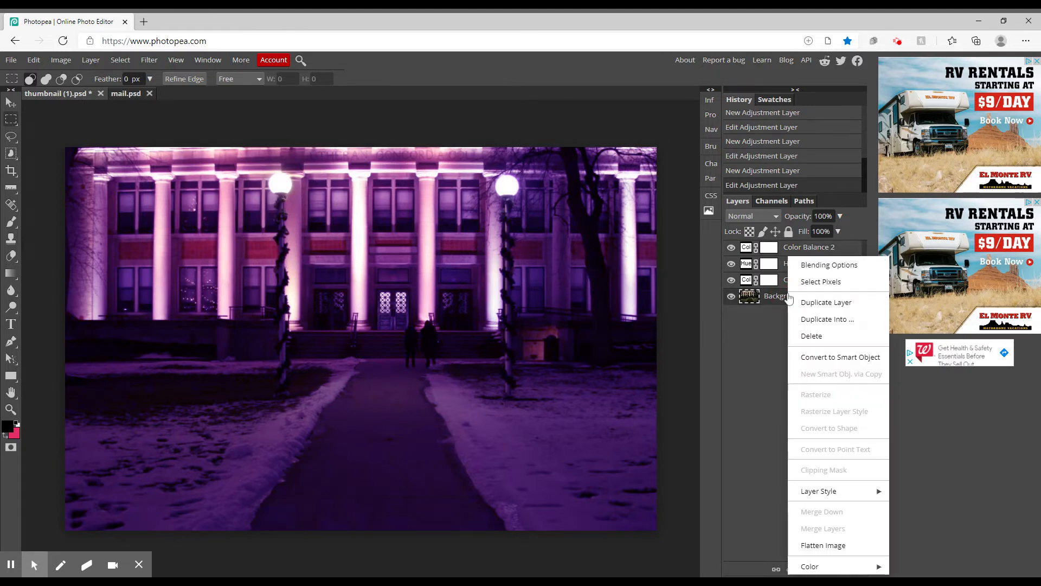
pyautogui.click(811, 282)
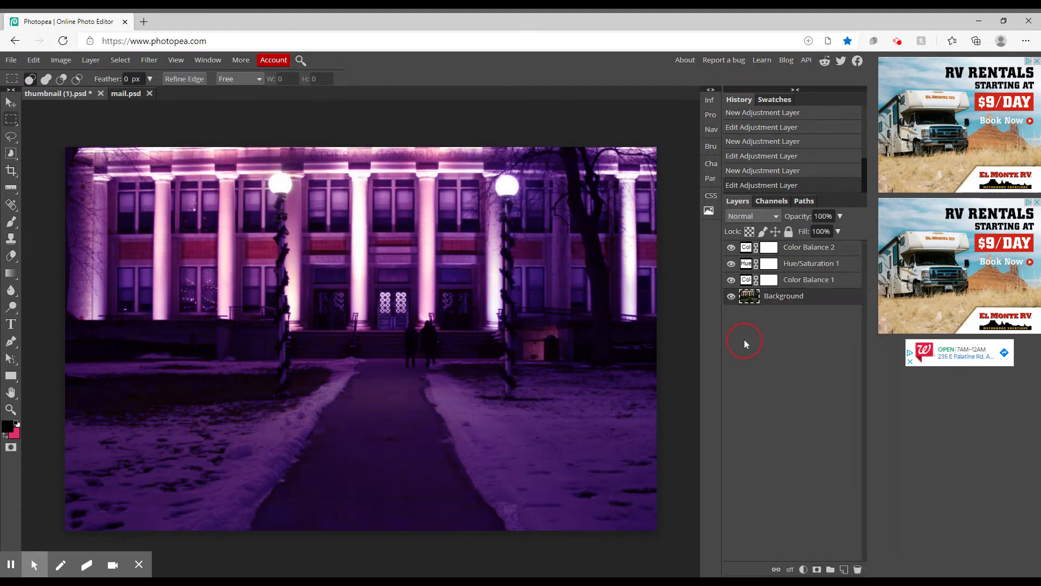
pyautogui.click(843, 570)
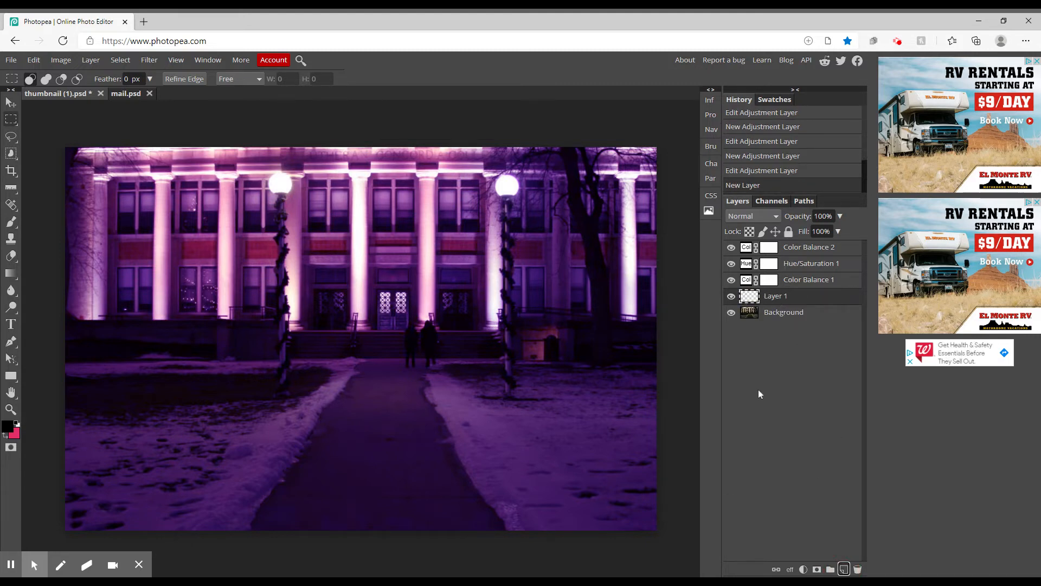
pyautogui.click(154, 60)
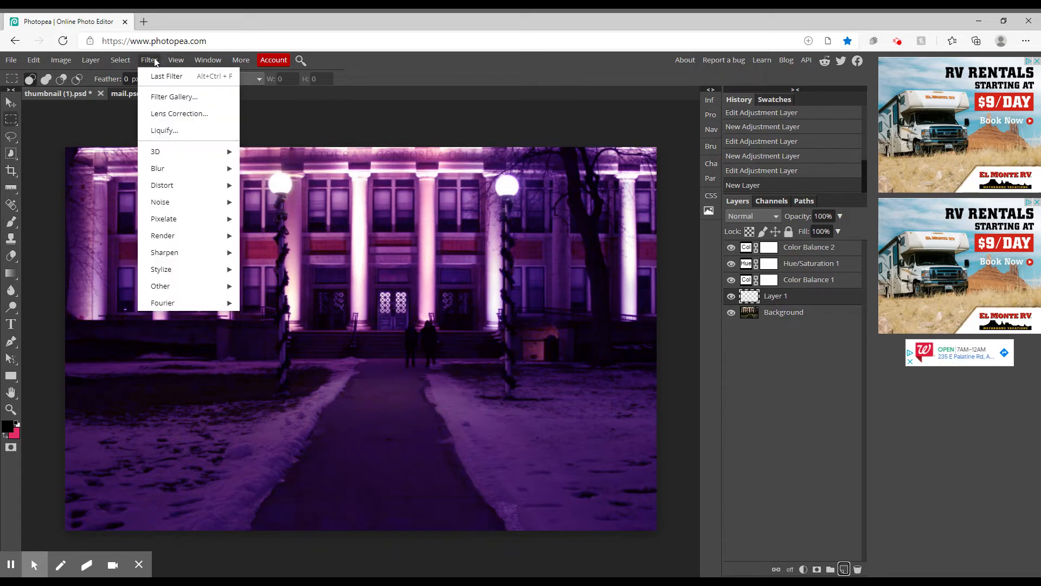
pyautogui.moveTo(171, 242)
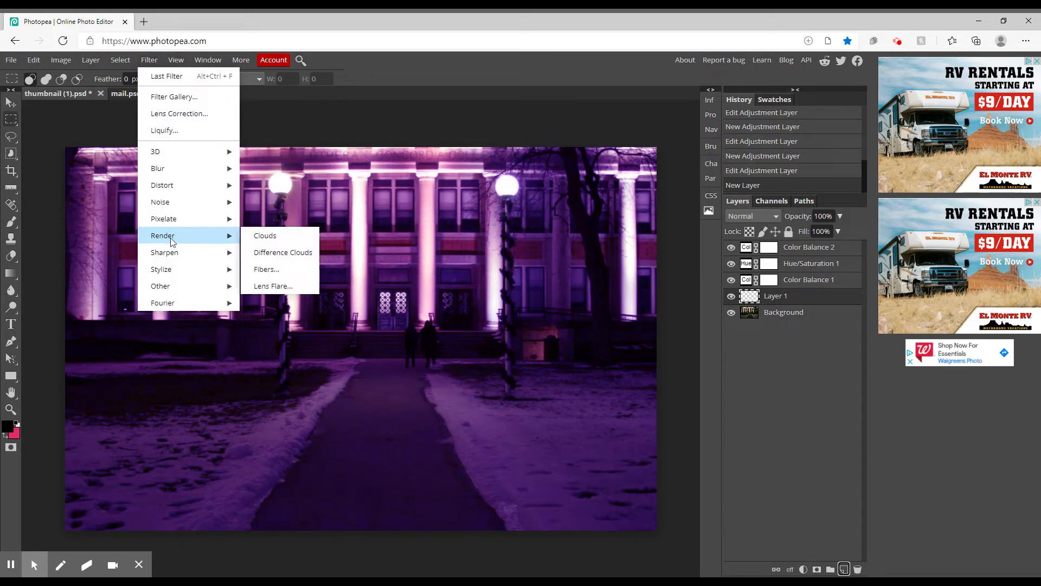
pyautogui.click(272, 241)
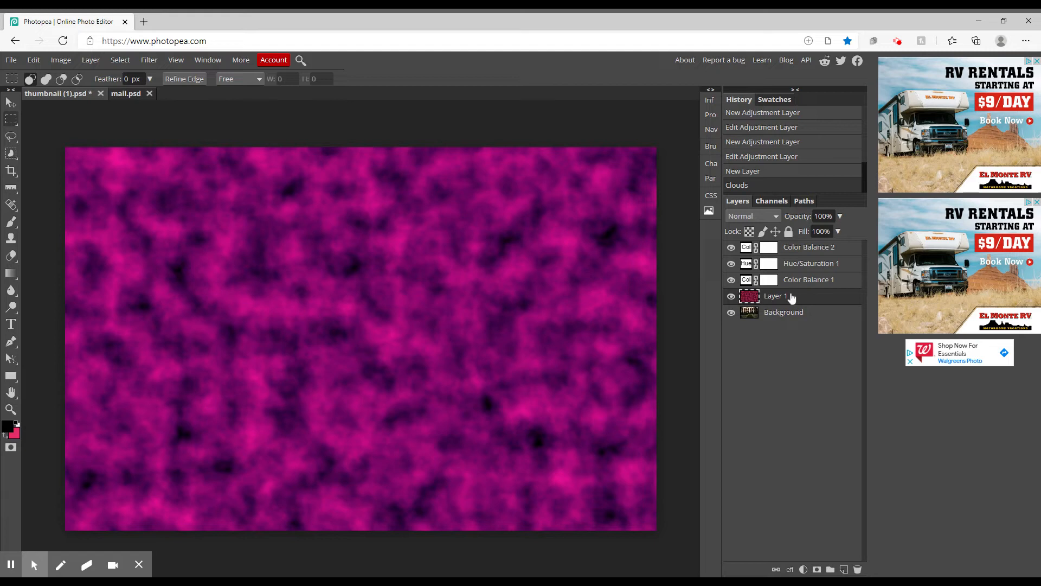
# Set the clouds layer's blend mode to Screen and its opacity to 64%
pyautogui.click(738, 217)
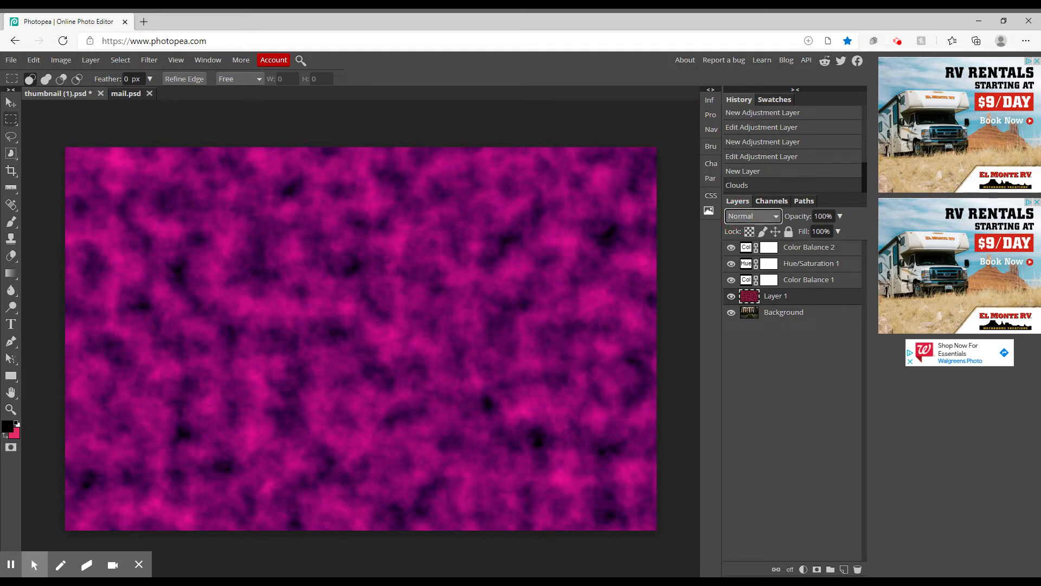
pyautogui.click(758, 286)
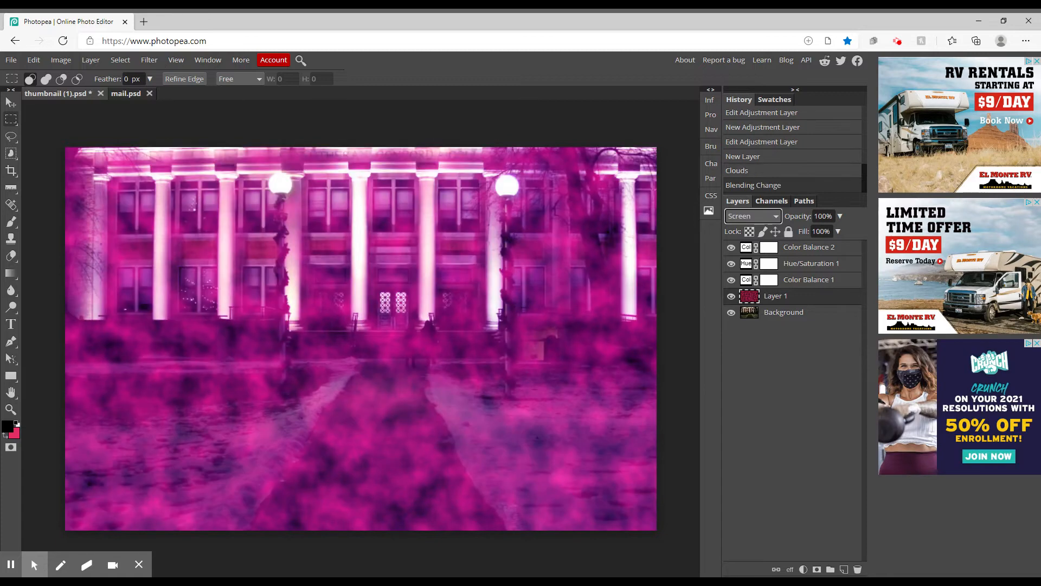
pyautogui.click(840, 216)
pyautogui.moveTo(843, 232); pyautogui.dragTo(828, 232)
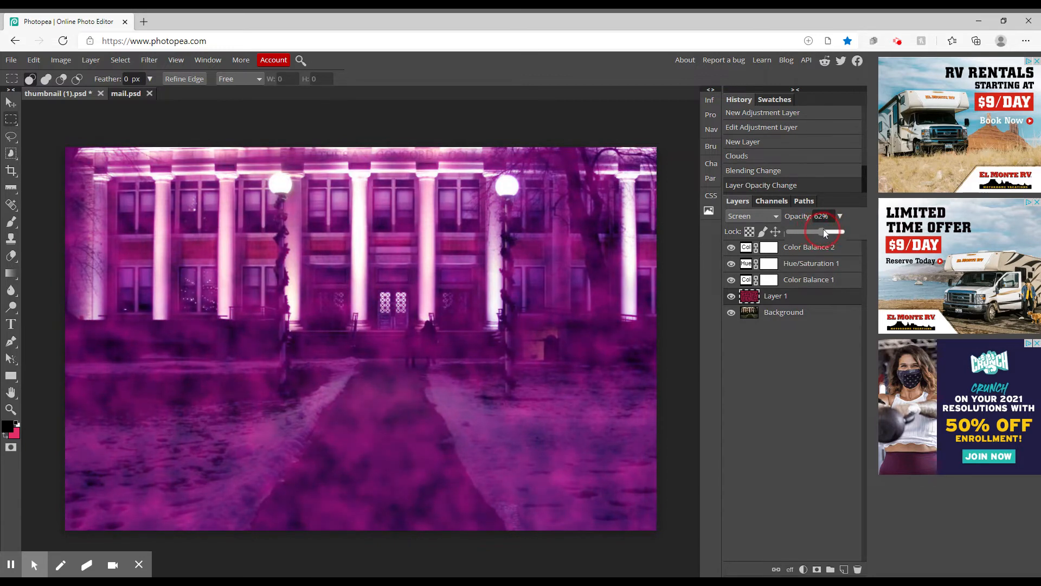
# Try the Overlay and Dissolve blend modes on the clouds layer, and reset it to Normal at 100% opacity
pyautogui.click(755, 217)
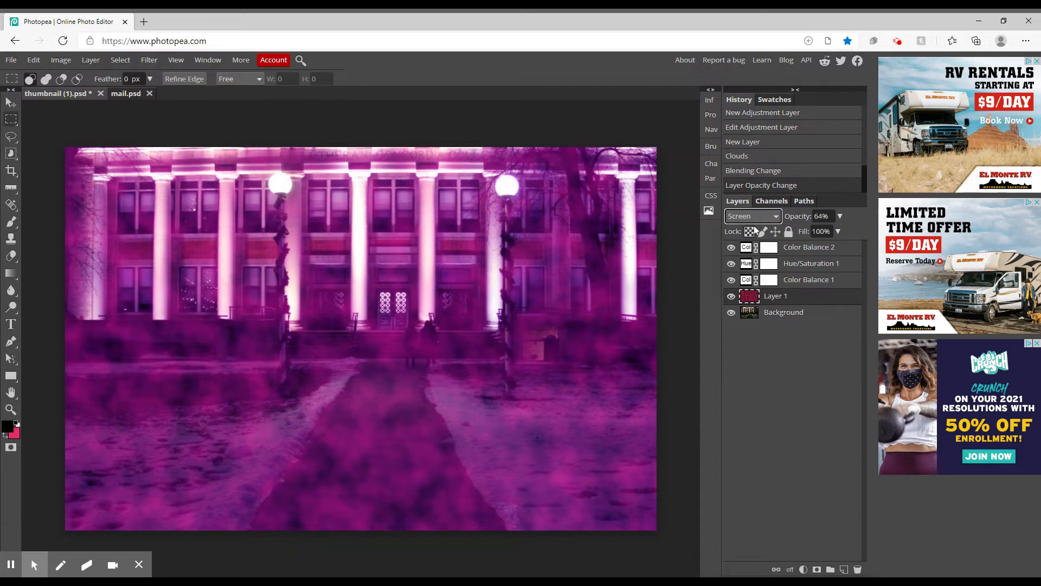
pyautogui.click(758, 278)
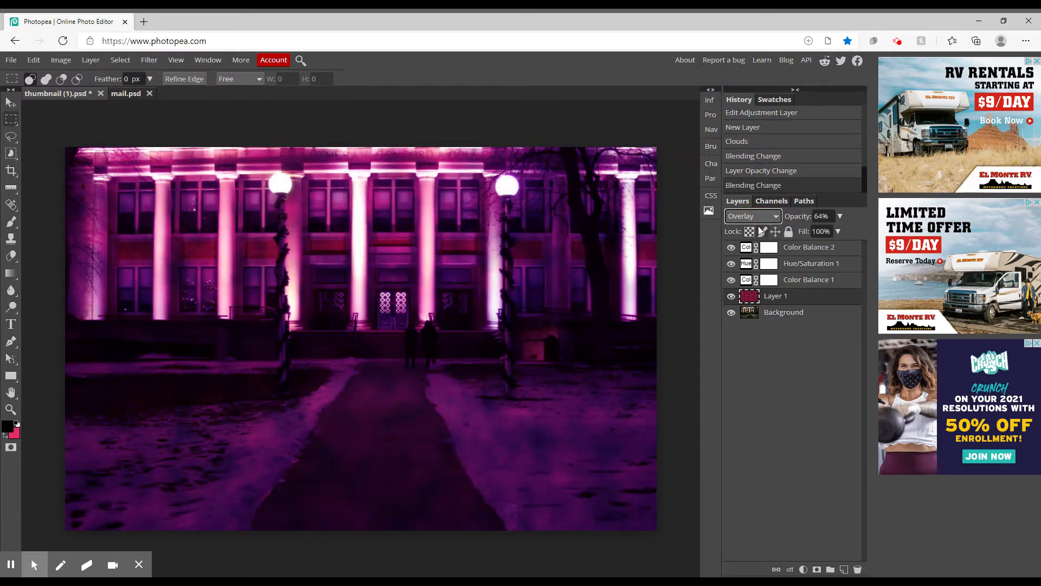
pyautogui.click(752, 242)
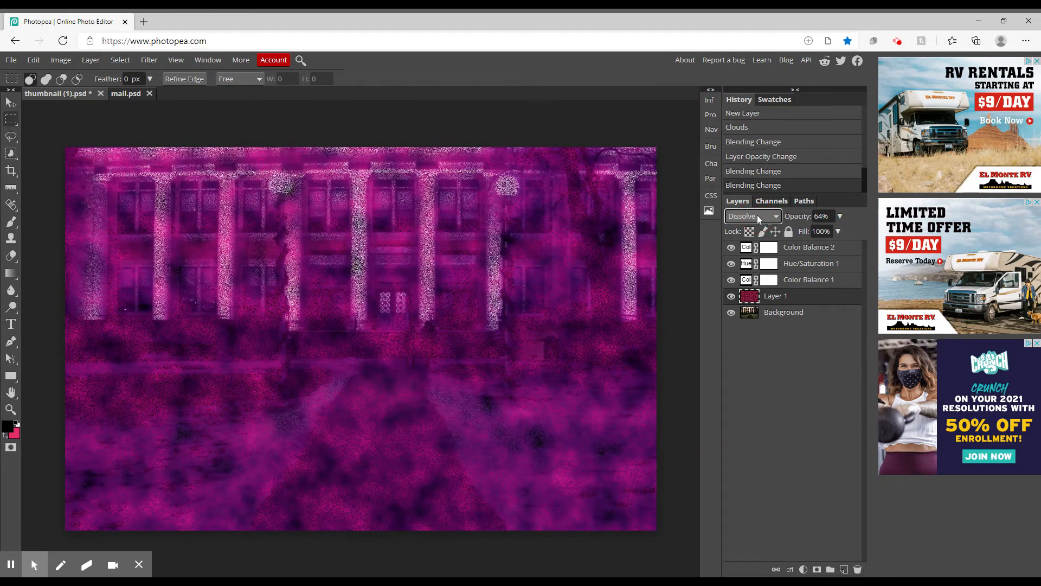
pyautogui.press('Up')
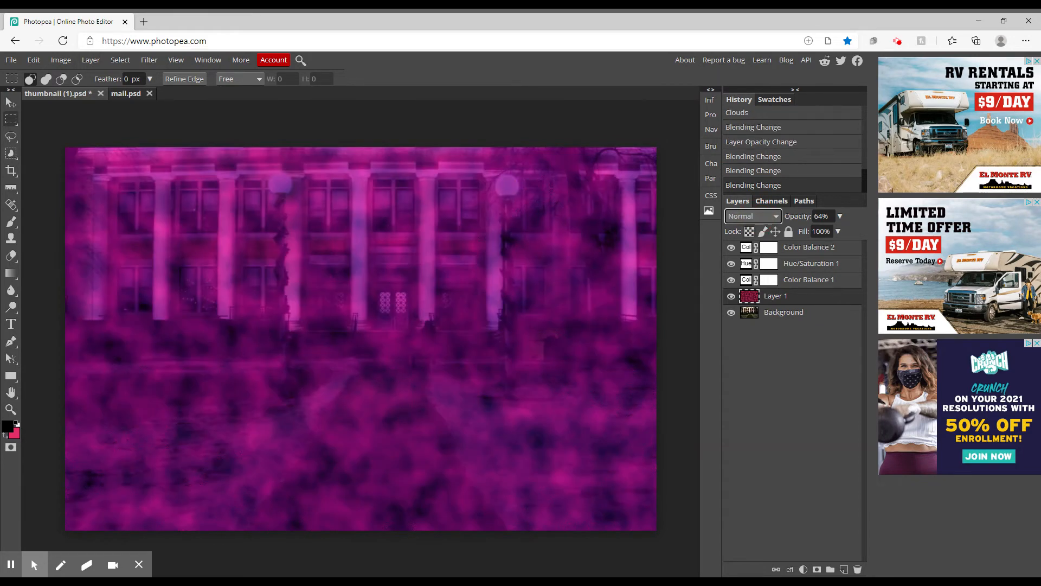
pyautogui.click(840, 216)
pyautogui.moveTo(823, 233); pyautogui.dragTo(856, 231)
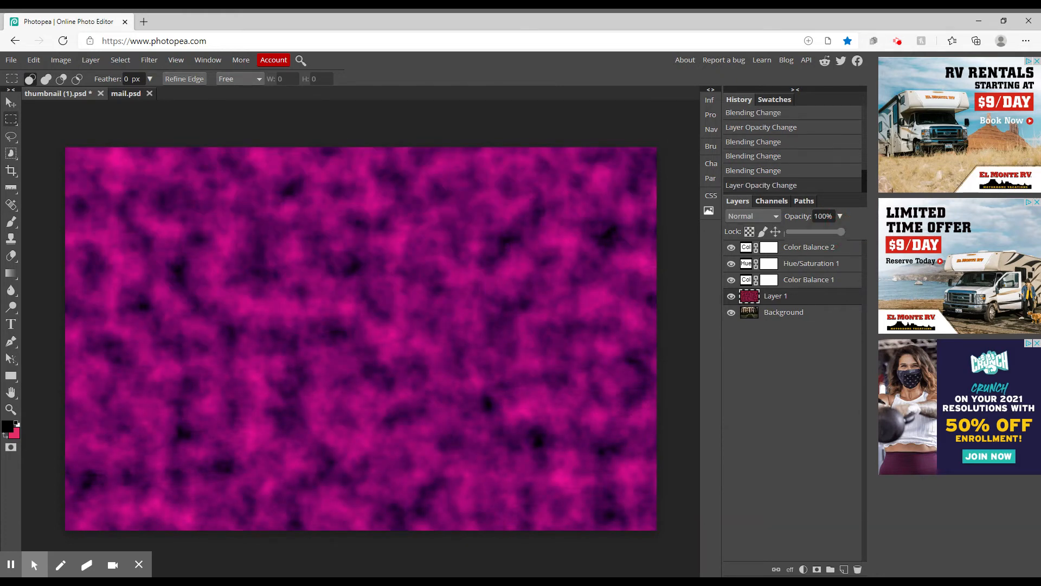
# Apply the Difference Clouds render filter to the clouds layer and set its blend mode to Screen
pyautogui.click(150, 59)
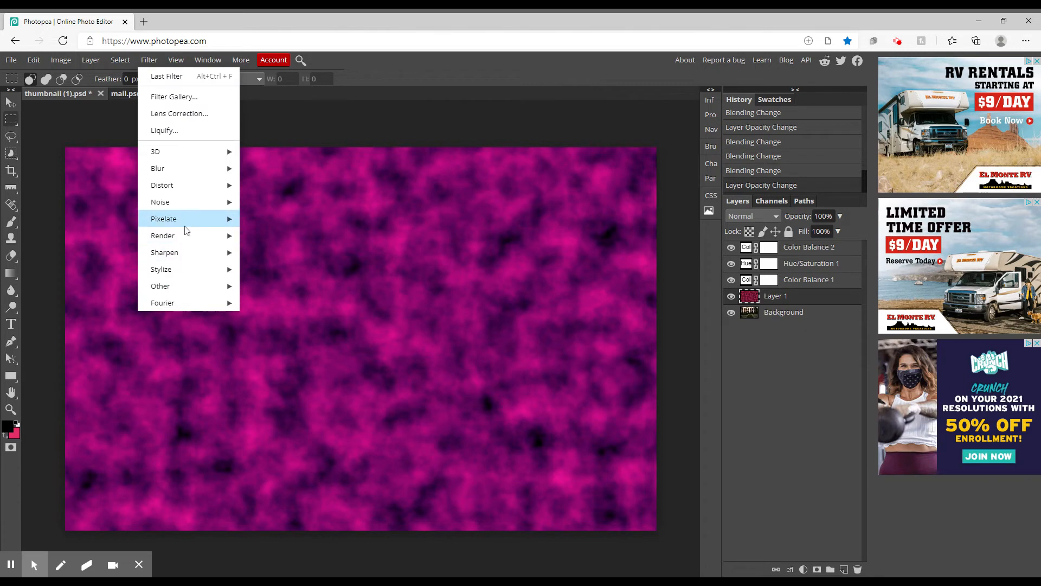
pyautogui.moveTo(184, 235)
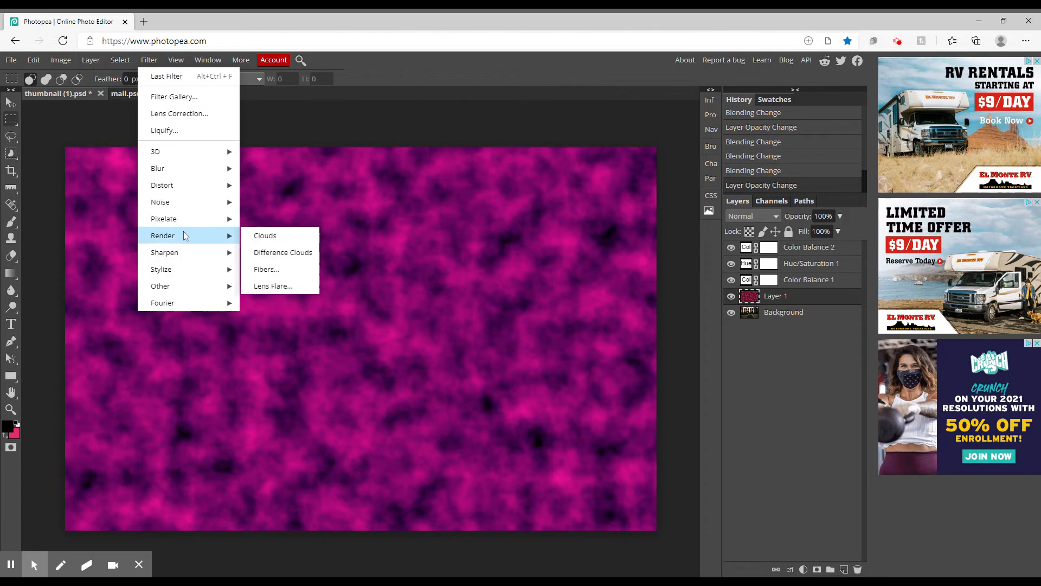
pyautogui.click(282, 257)
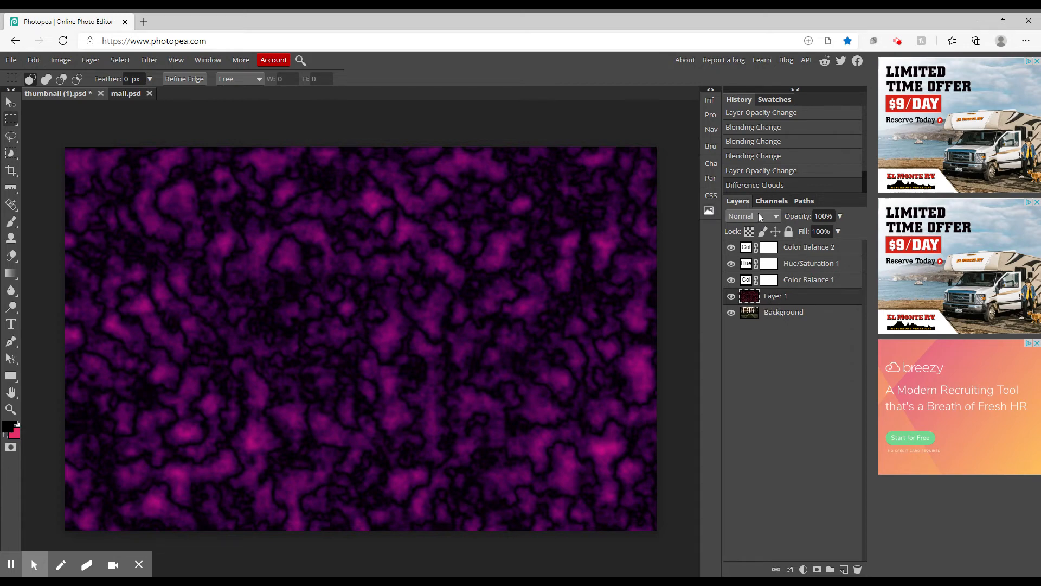
pyautogui.press('s')
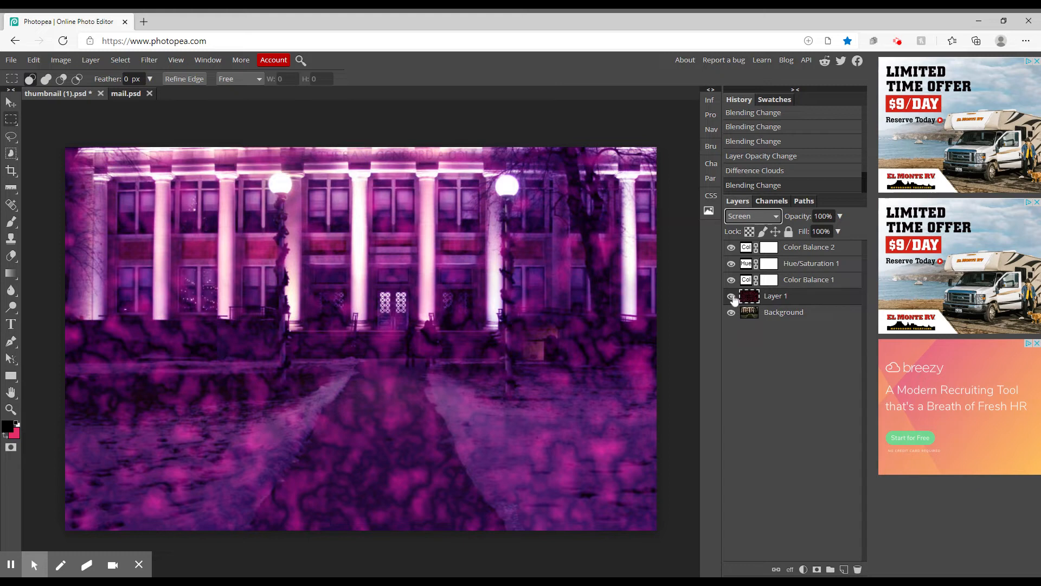
# Duplicate the Background layer beneath the clouds layer
pyautogui.click(771, 319)
pyautogui.rightClick(771, 319)
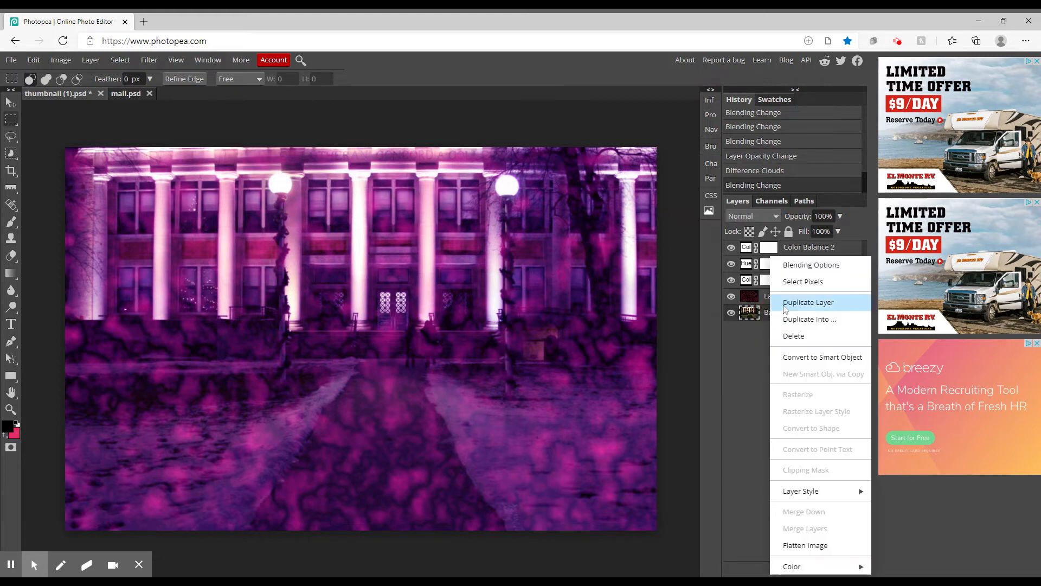
pyautogui.click(804, 304)
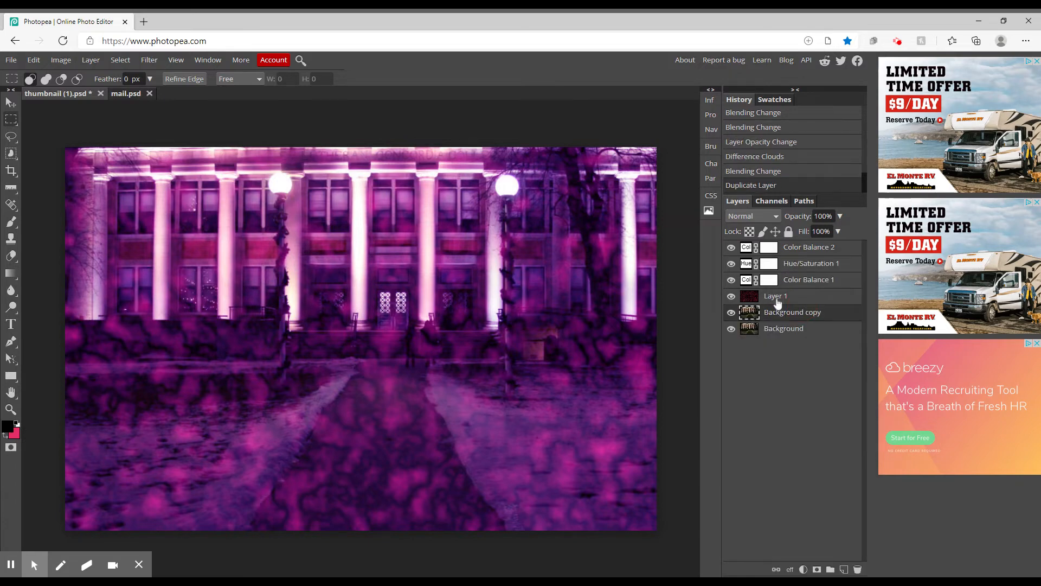
# Hide the clouds layer and add a raster mask to the Background copy layer
pyautogui.click(731, 296)
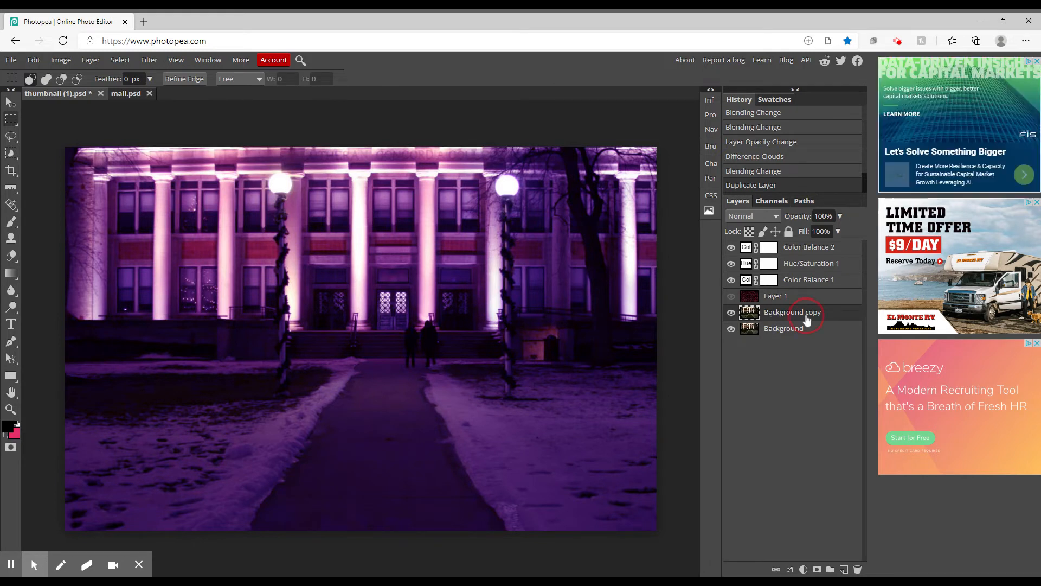
pyautogui.click(817, 568)
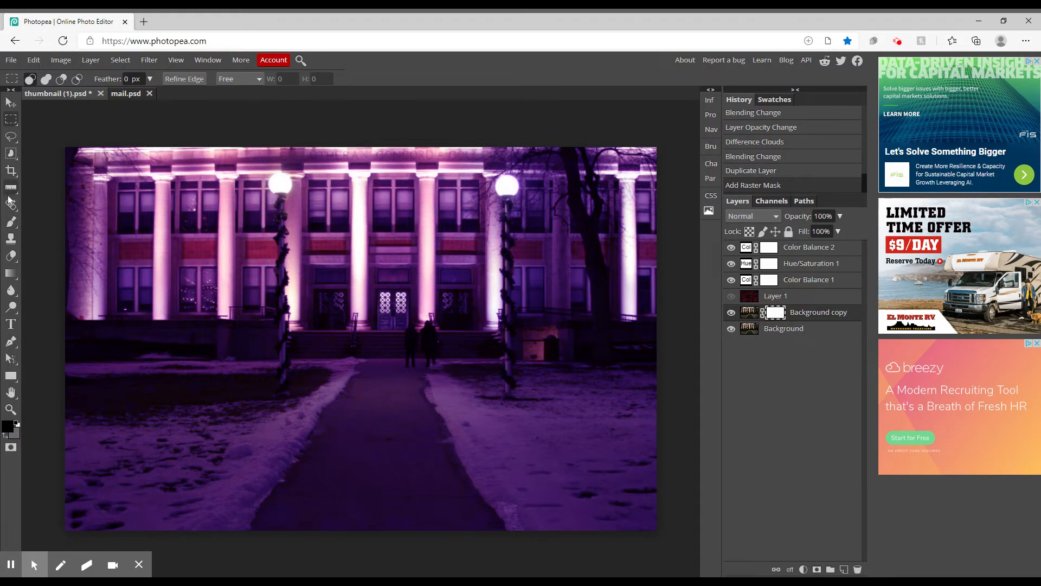
# Choose the Gradient tool and set the foreground colour to black and the background colour to white
pyautogui.click(11, 273)
pyautogui.click(48, 274)
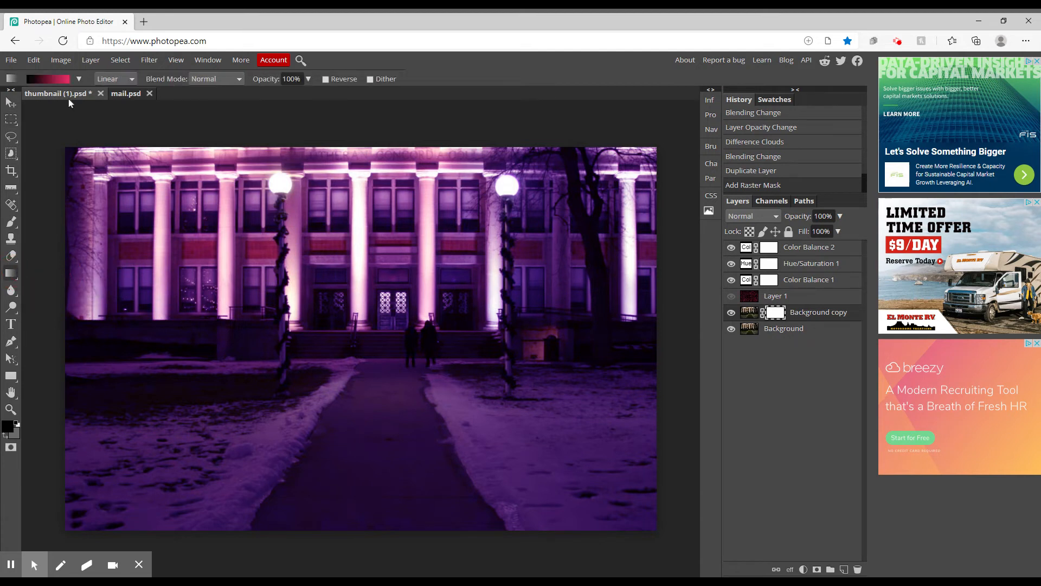
pyautogui.click(44, 79)
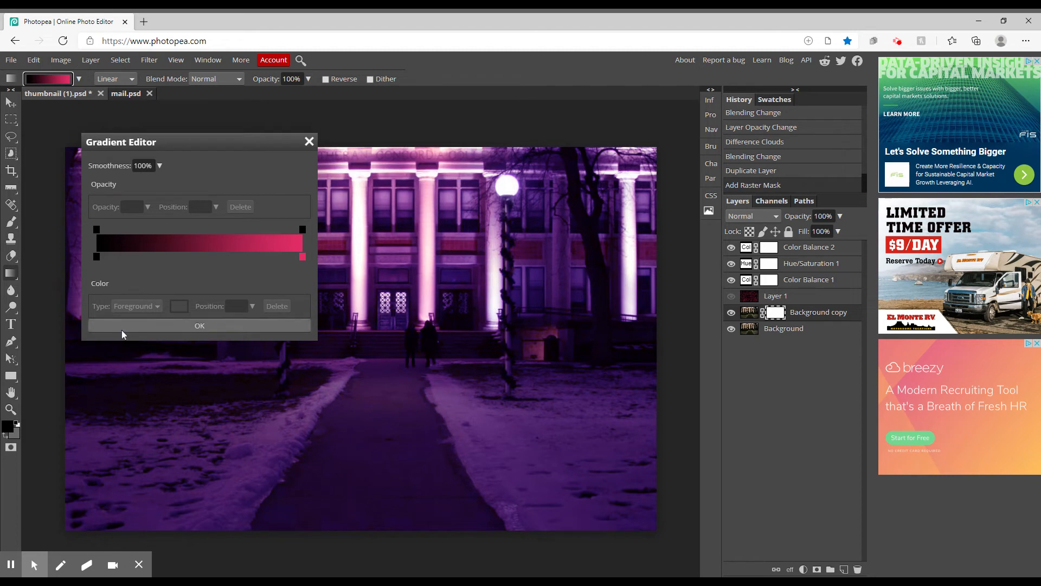
pyautogui.click(16, 424)
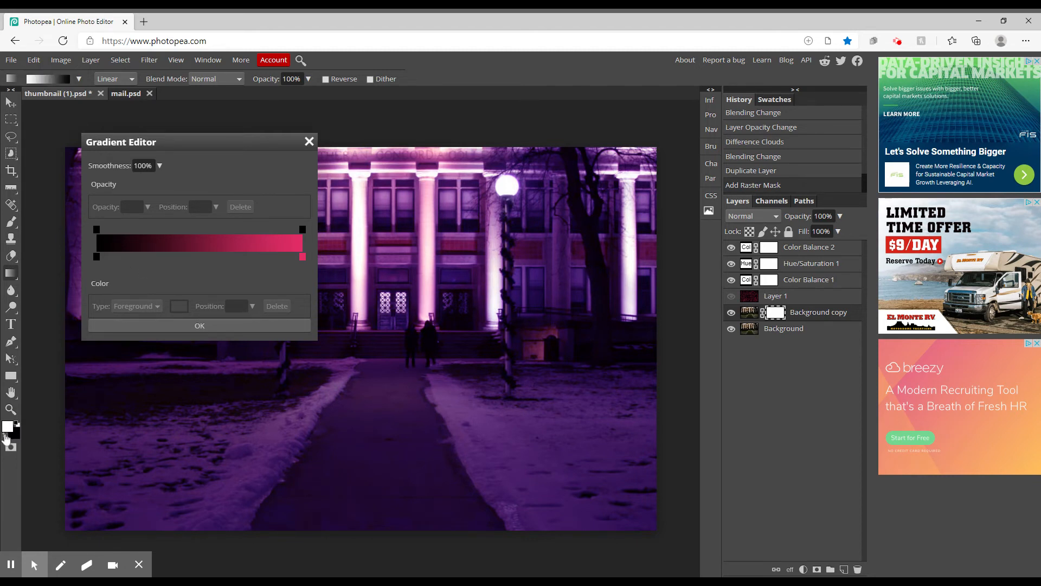
pyautogui.click(15, 425)
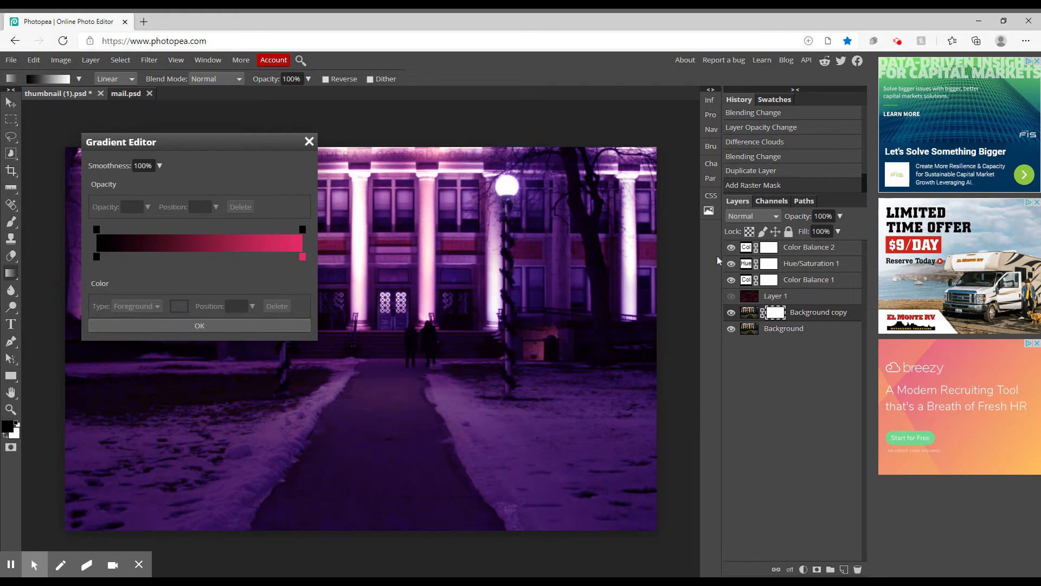
# Close the Gradient Editor and hide the Color Balance 1, Hue/Saturation 1 and Color Balance 2 adjustment layers
pyautogui.click(731, 279)
pyautogui.click(309, 142)
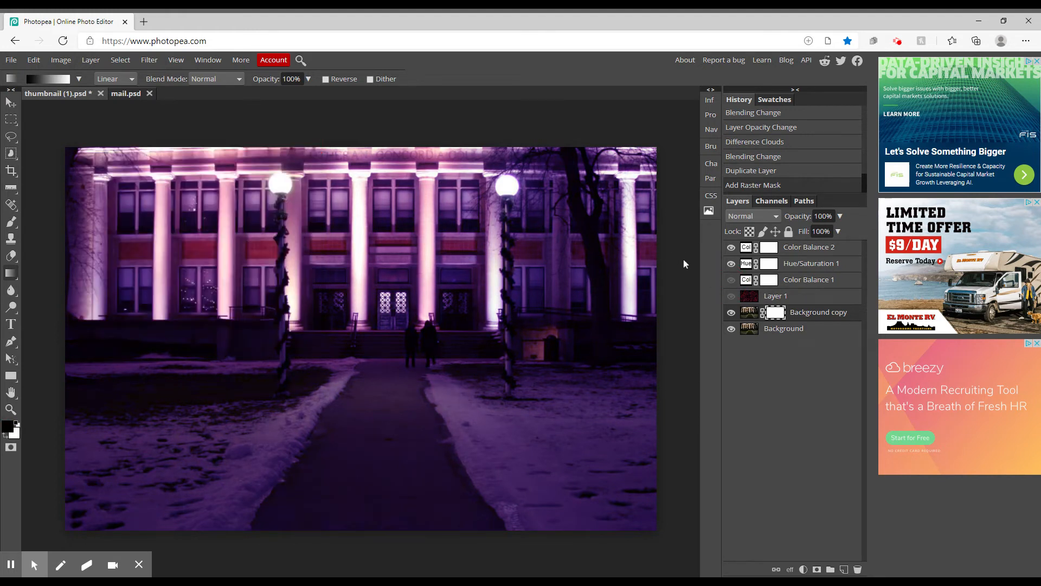
pyautogui.click(731, 247)
pyautogui.click(731, 263)
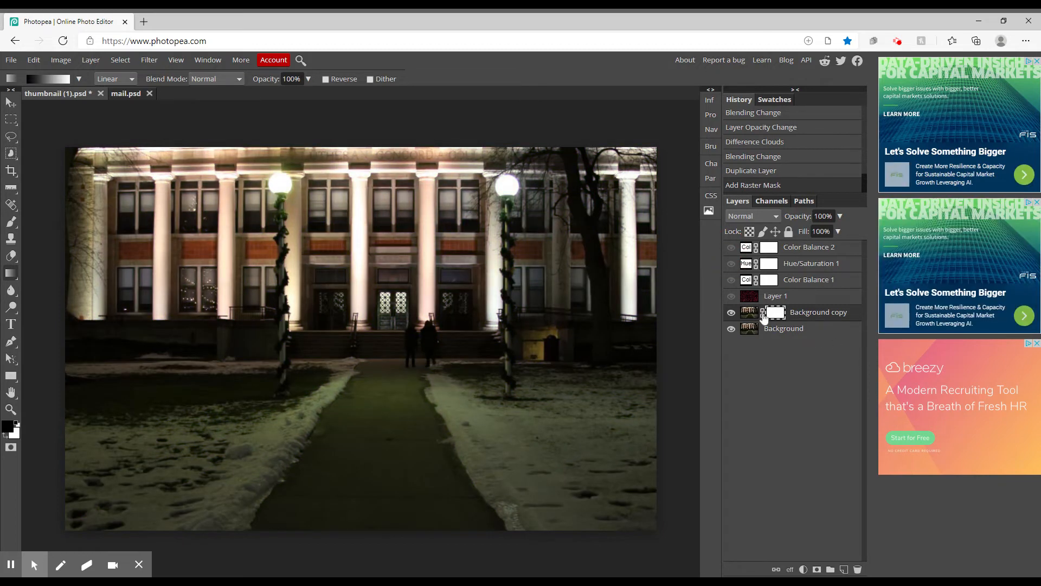
# Fill the Background copy mask with a linear black-to-white gradient from the image's top to its bottom, and check it without the Background layer
pyautogui.click(775, 314)
pyautogui.click(52, 80)
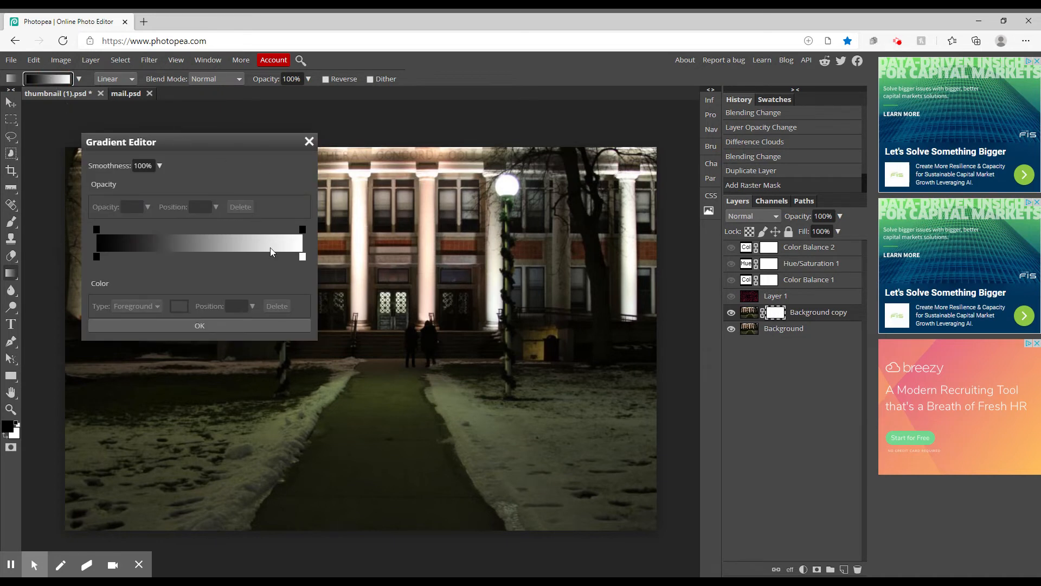
pyautogui.click(204, 325)
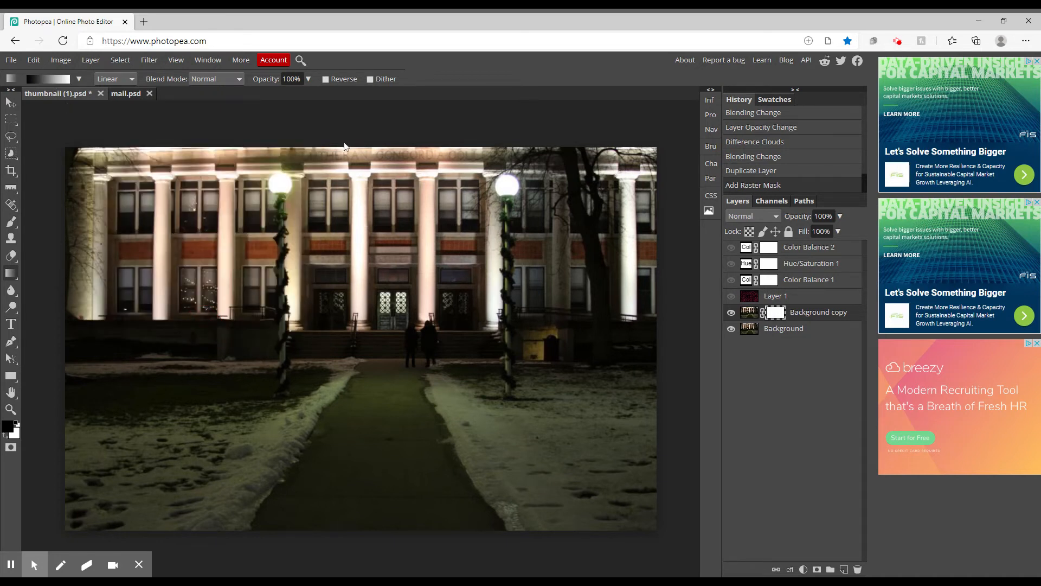
pyautogui.moveTo(359, 147); pyautogui.dragTo(370, 535)
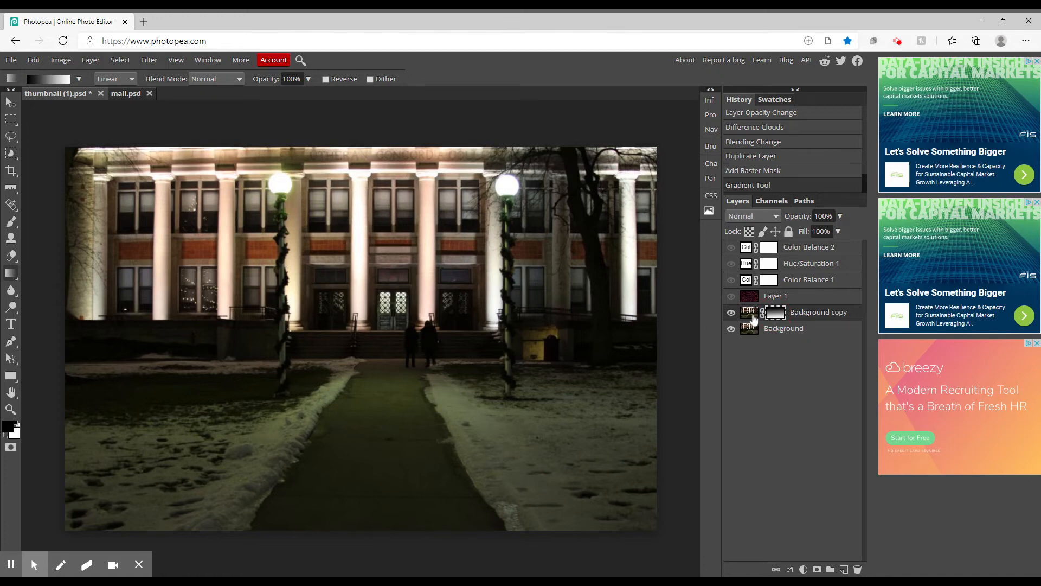
pyautogui.click(731, 329)
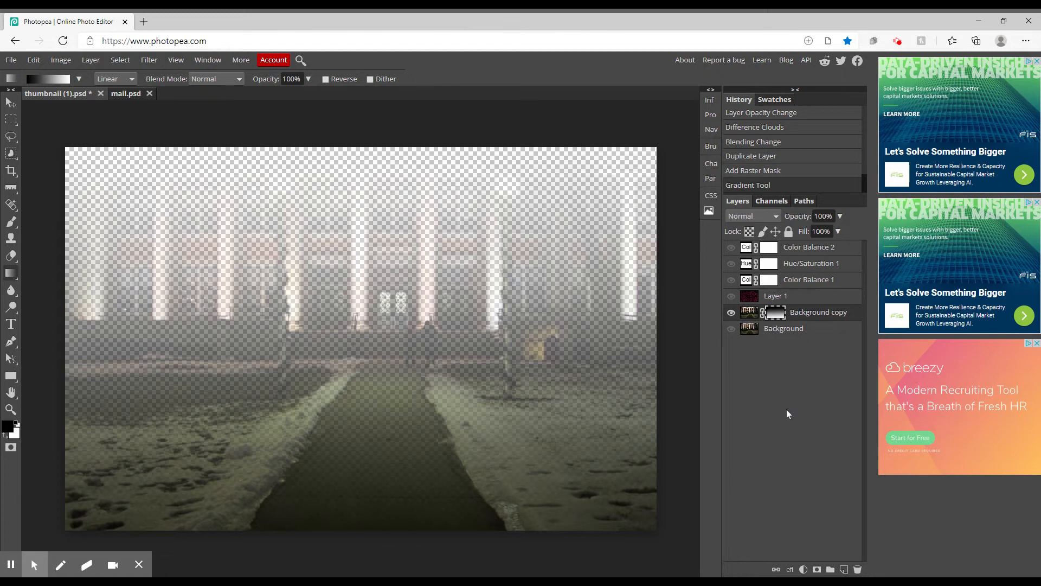
pyautogui.click(730, 330)
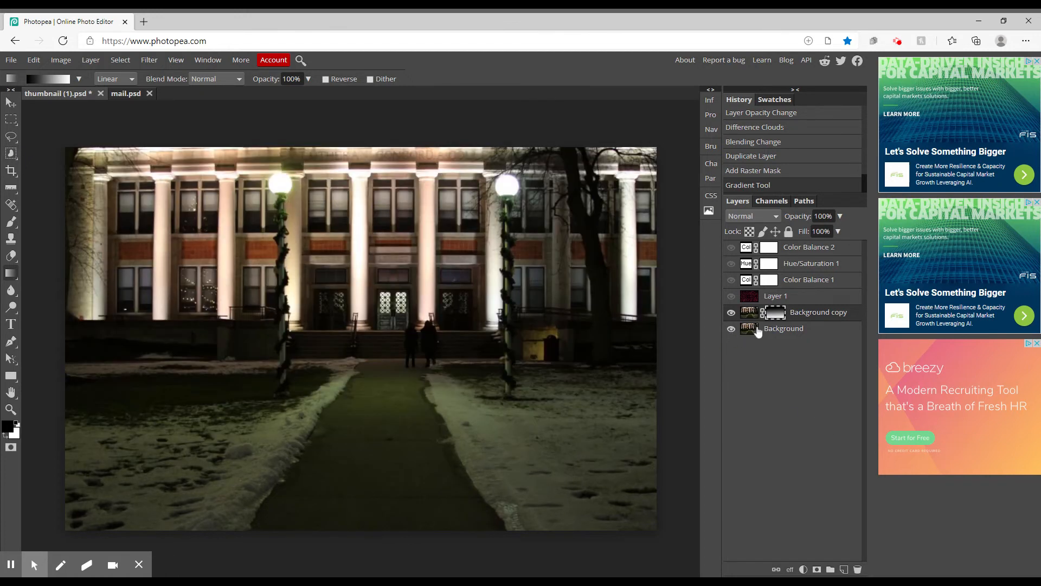
# Set the Background layer's opacity to 60%
pyautogui.click(757, 331)
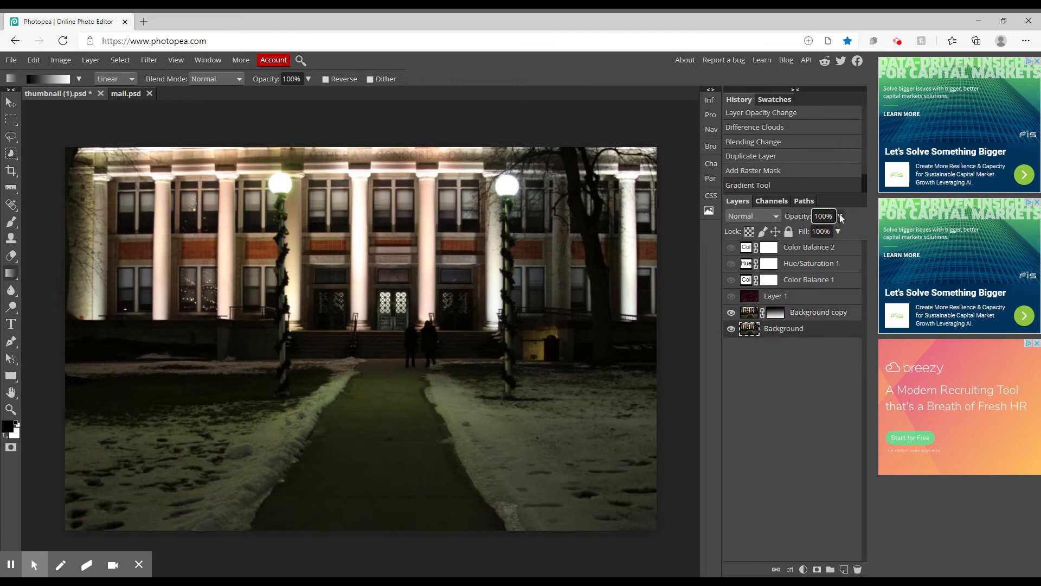
pyautogui.click(839, 217)
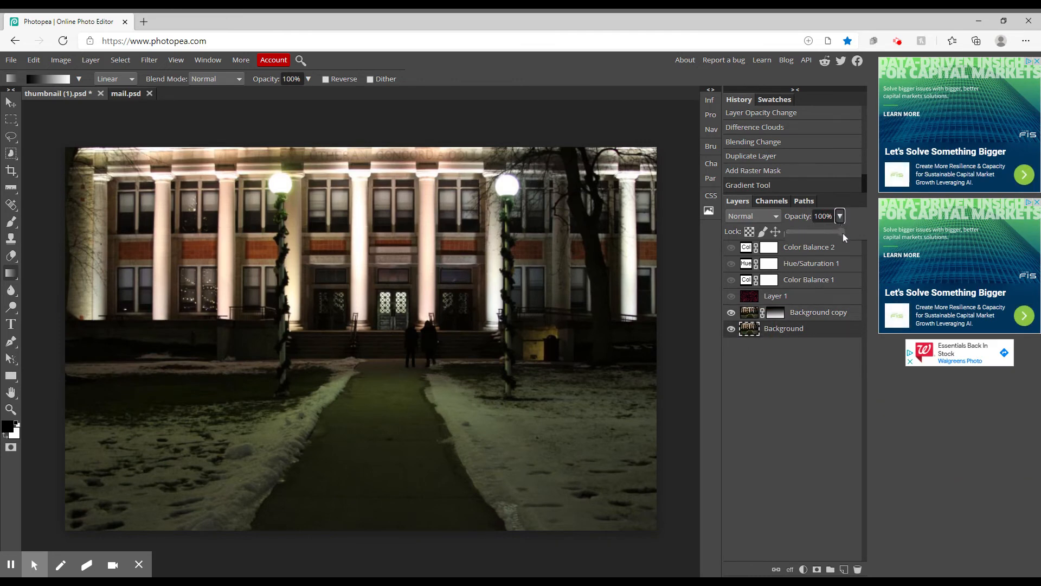
pyautogui.moveTo(842, 233); pyautogui.dragTo(812, 240)
# Show the clouds layer again and apply the Clouds render filter to it in black and white
pyautogui.click(731, 296)
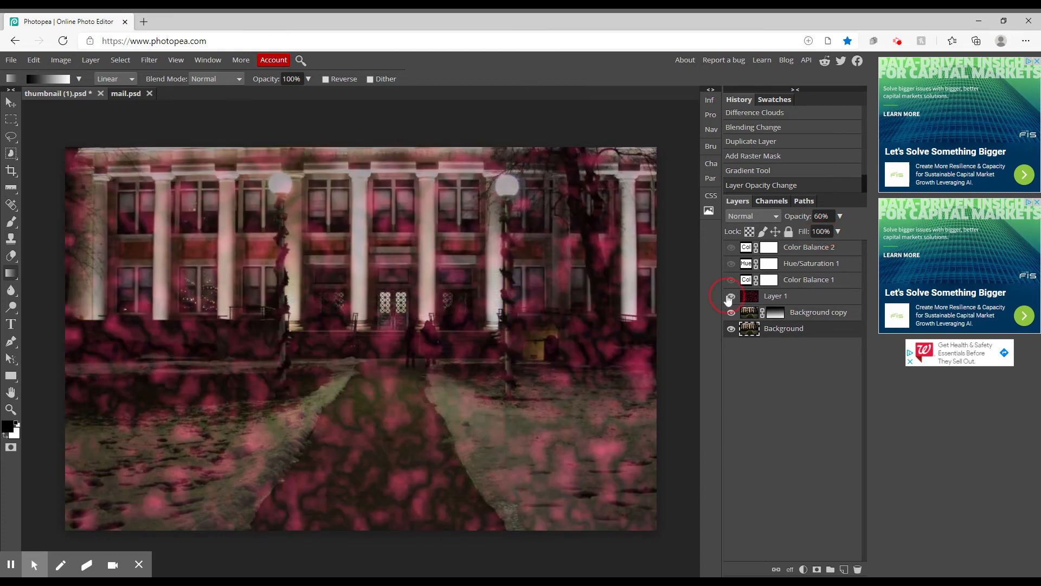
pyautogui.click(751, 296)
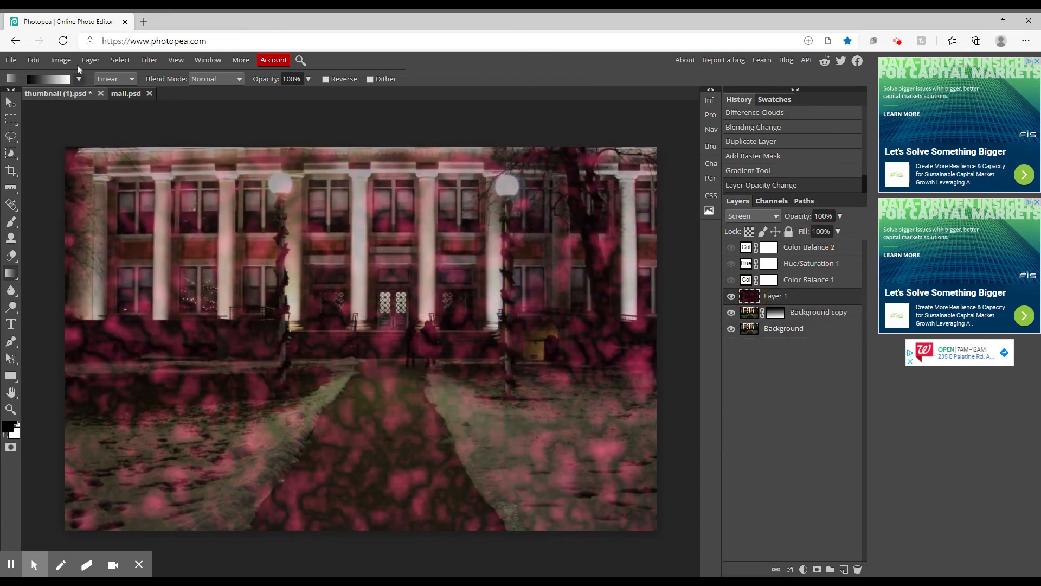
pyautogui.click(149, 60)
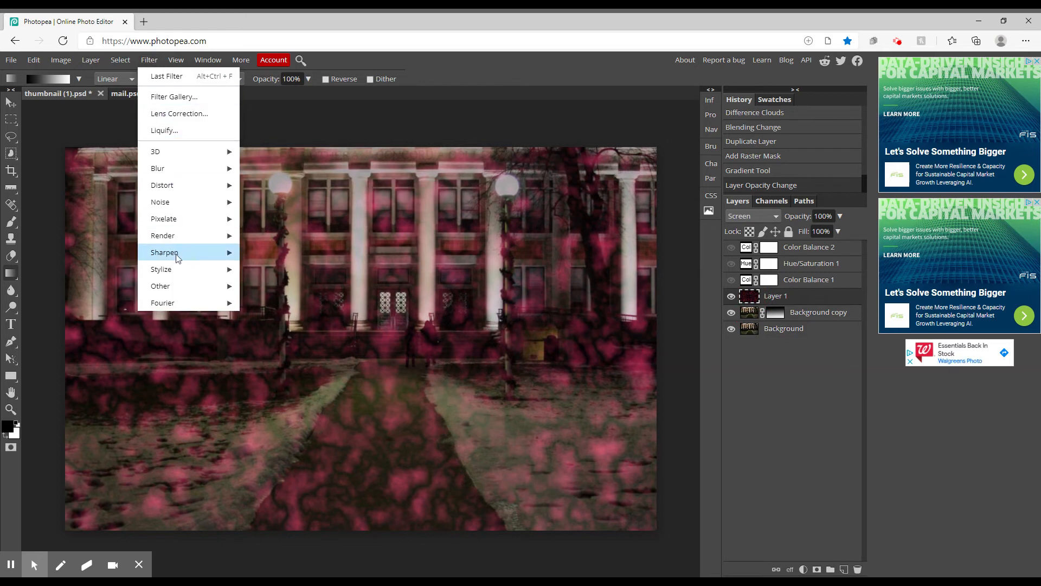
pyautogui.moveTo(187, 238)
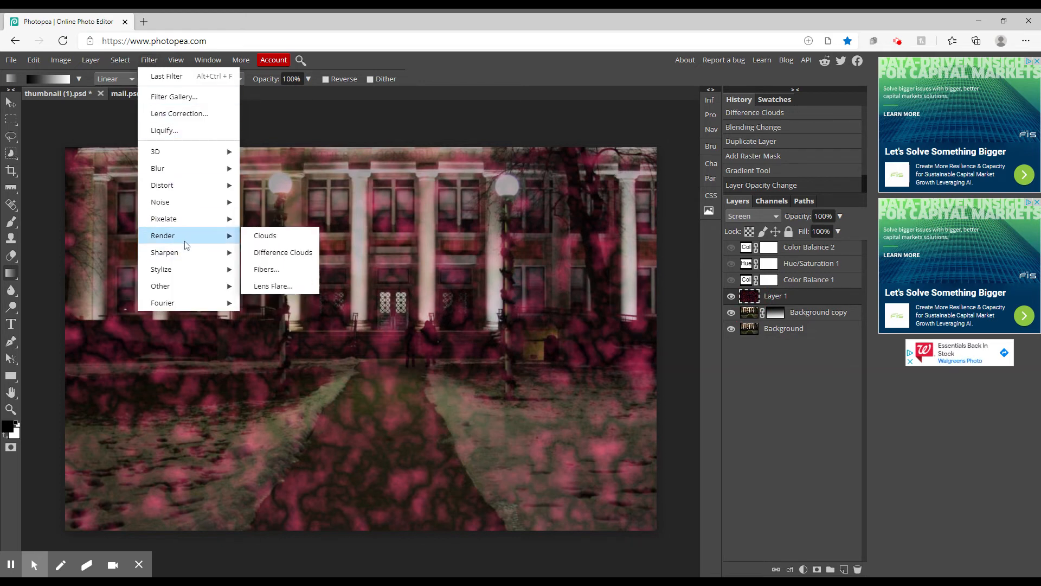
pyautogui.click(278, 240)
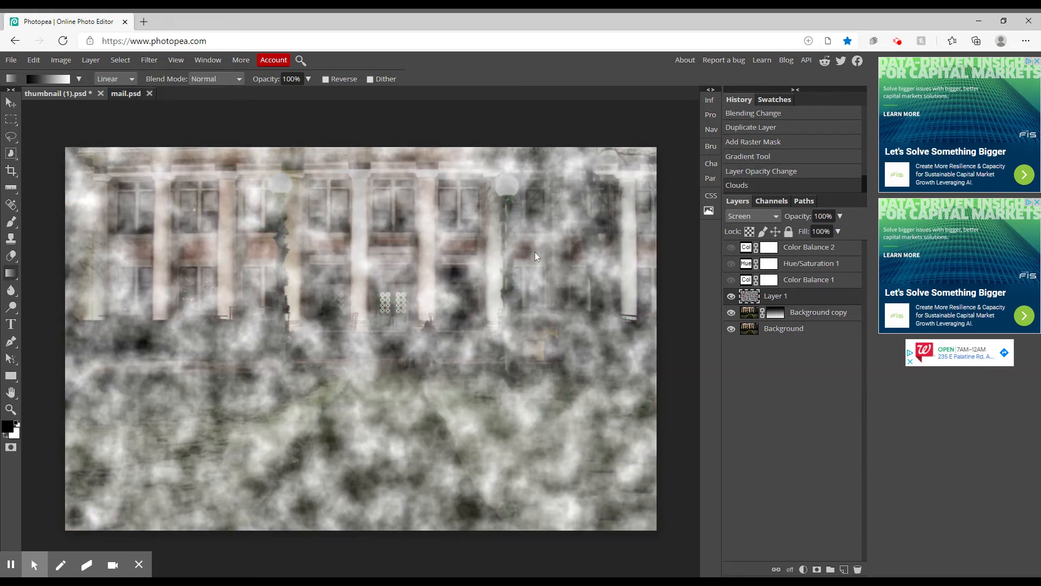
# Show the two Color Balance adjustment layers and the Hue/Saturation layer again
pyautogui.click(731, 279)
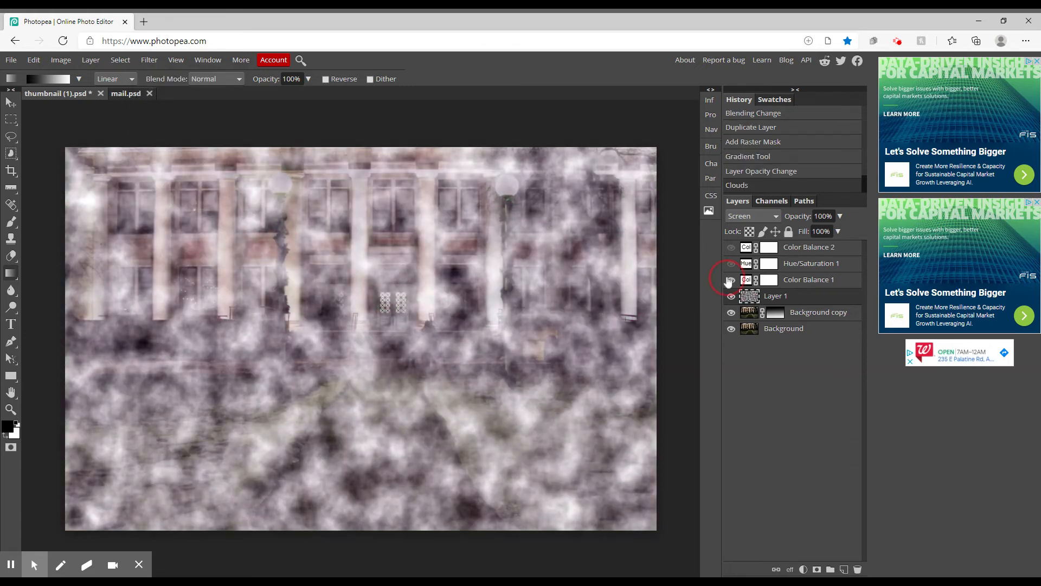
pyautogui.click(731, 263)
pyautogui.click(731, 247)
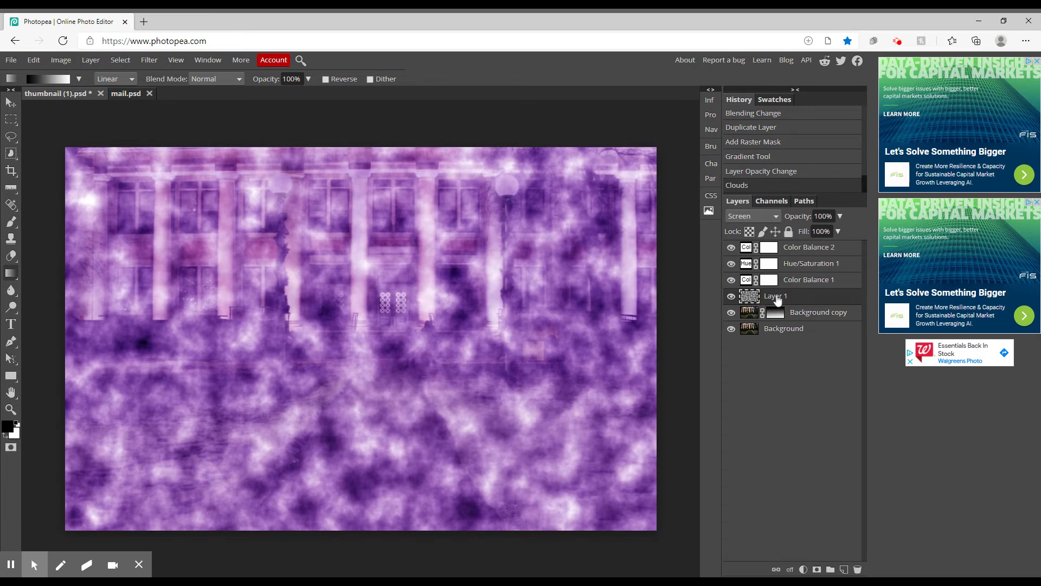
# Delete the clouds layer, Layer 1
pyautogui.click(752, 297)
pyautogui.click(801, 297)
pyautogui.click(855, 569)
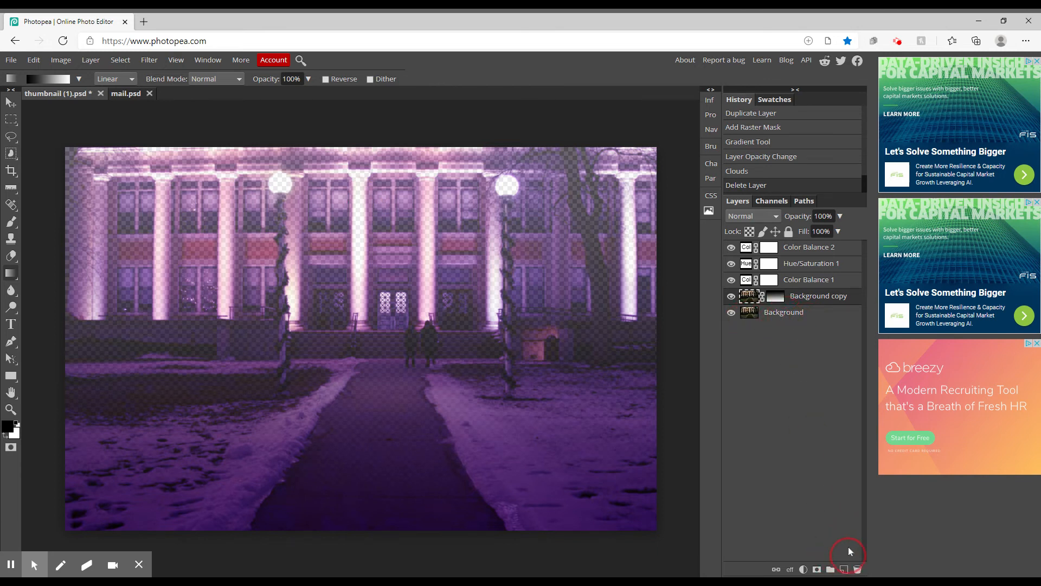
# Create a new empty layer and move it beneath the Background layer
pyautogui.click(772, 316)
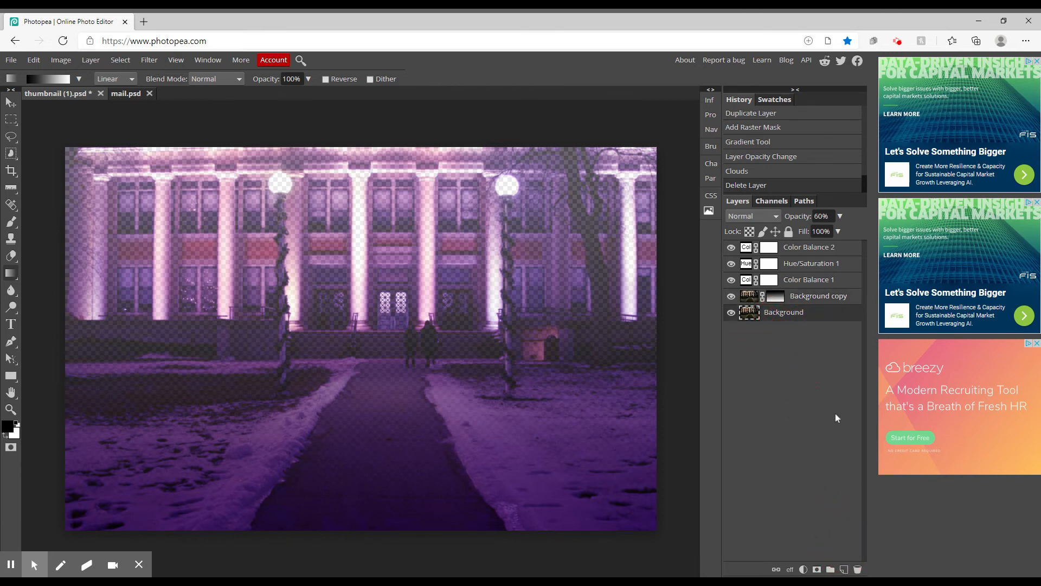
pyautogui.click(843, 569)
pyautogui.moveTo(803, 316); pyautogui.dragTo(807, 337)
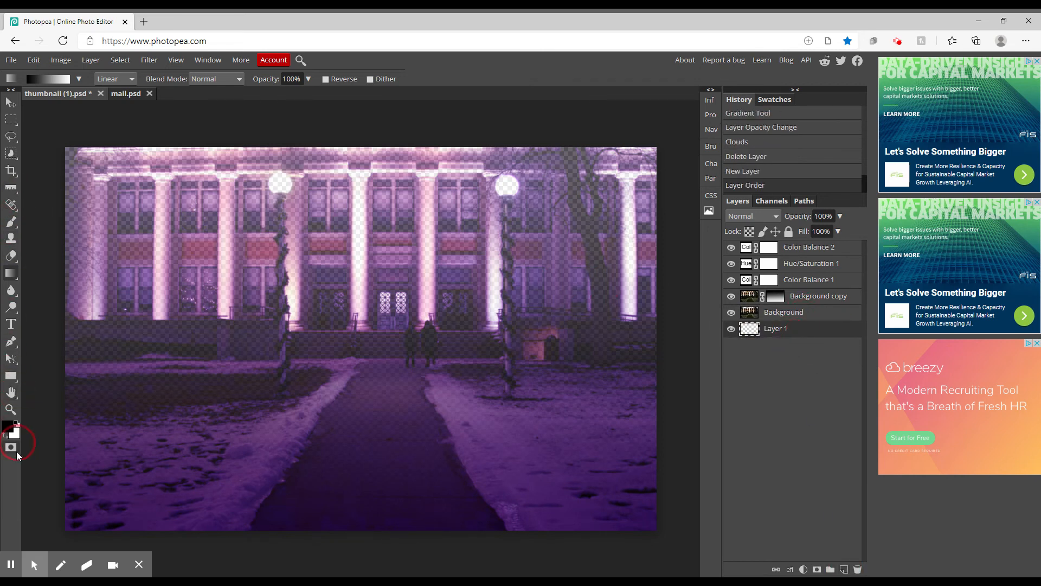
# Make white the foreground colour and fill the new bottom layer with it using the Paint Bucket tool
pyautogui.press('x')
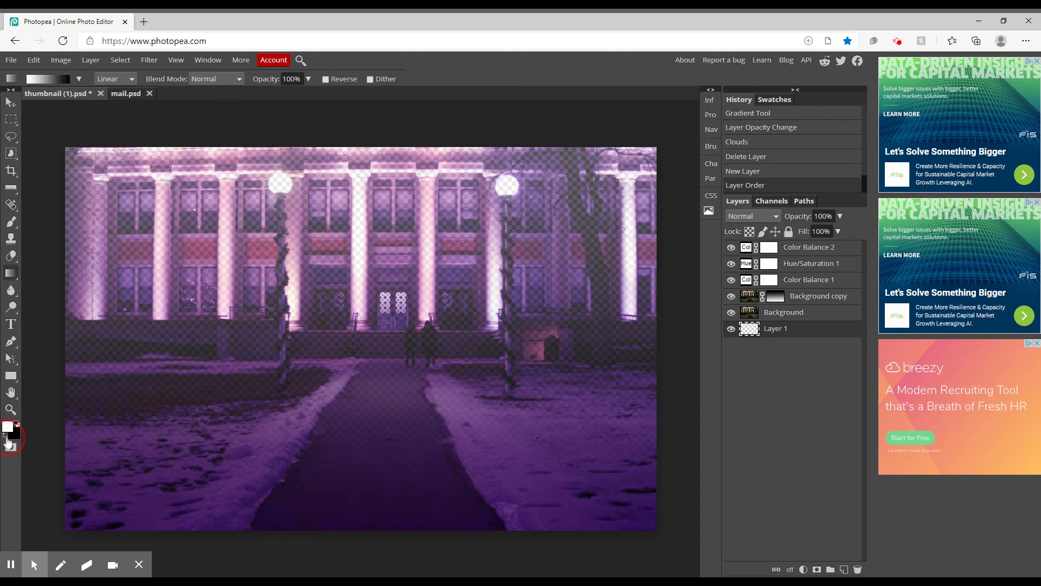
pyautogui.click(9, 428)
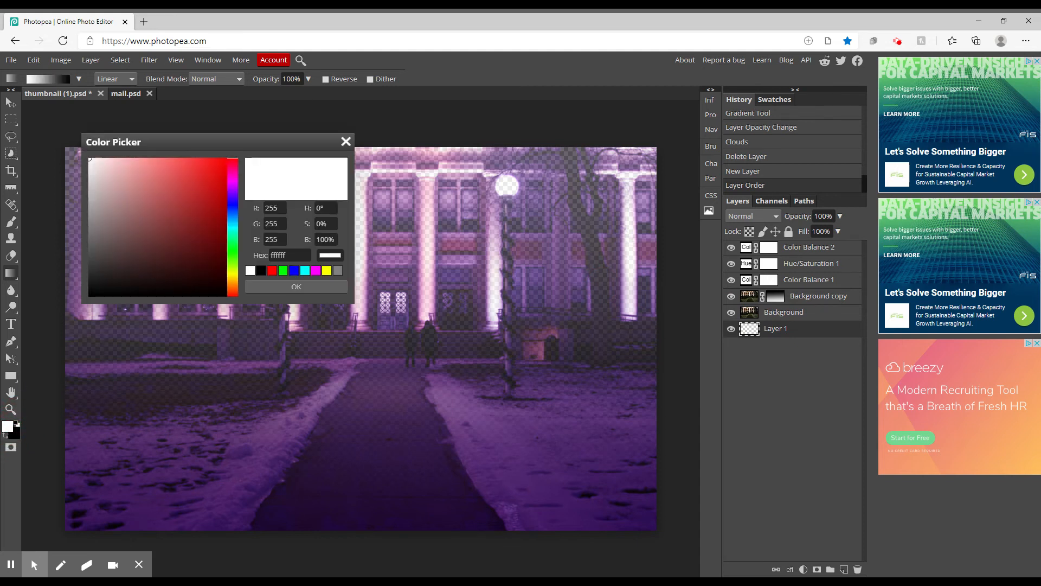
pyautogui.click(346, 141)
pyautogui.rightClick(11, 274)
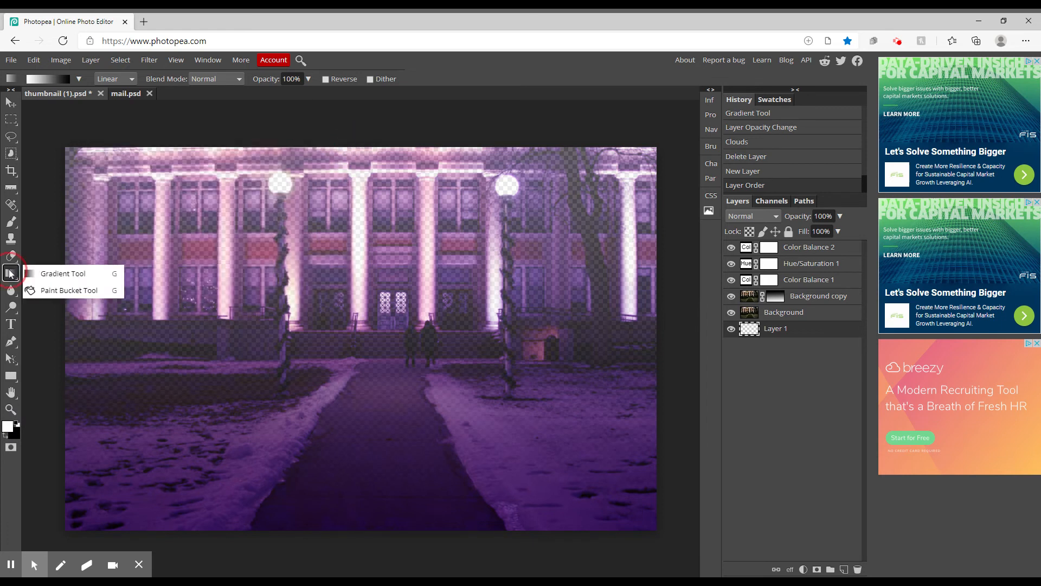
pyautogui.click(60, 292)
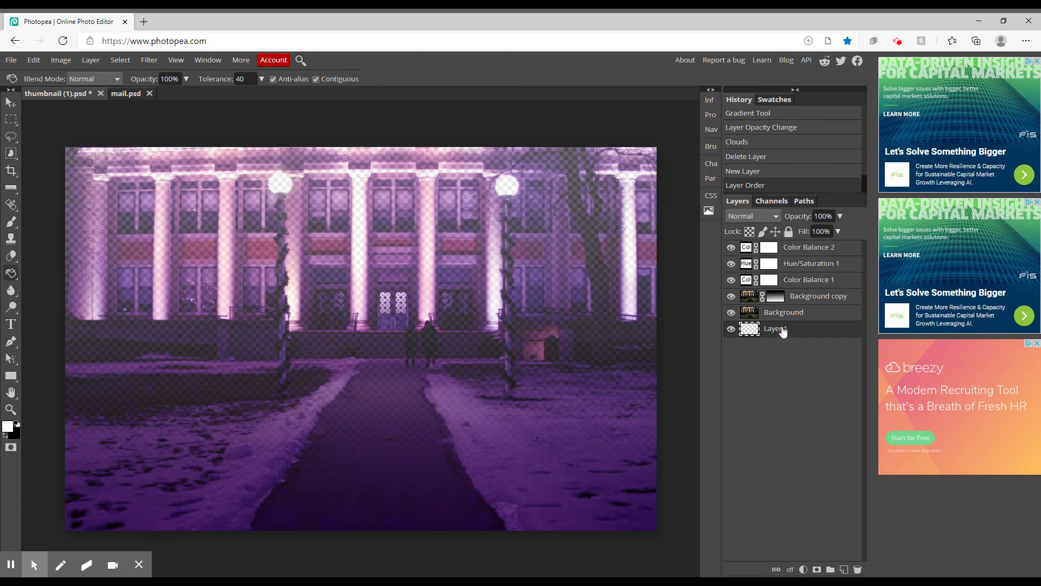
pyautogui.click(495, 300)
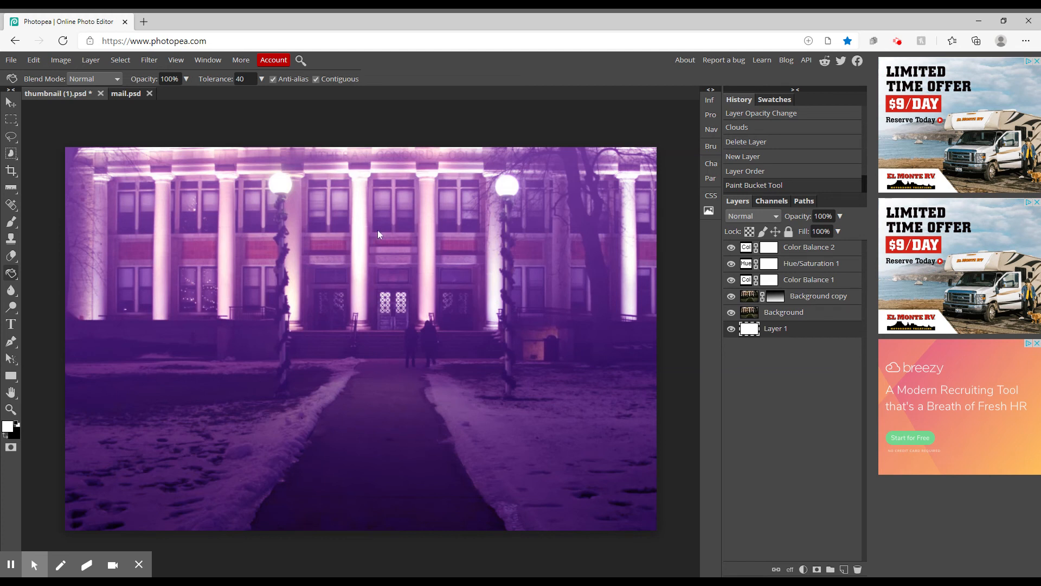
# Add another empty layer beneath the Background layer and move the white-filled layer above Background copy
pyautogui.click(844, 570)
pyautogui.moveTo(795, 350); pyautogui.dragTo(786, 294)
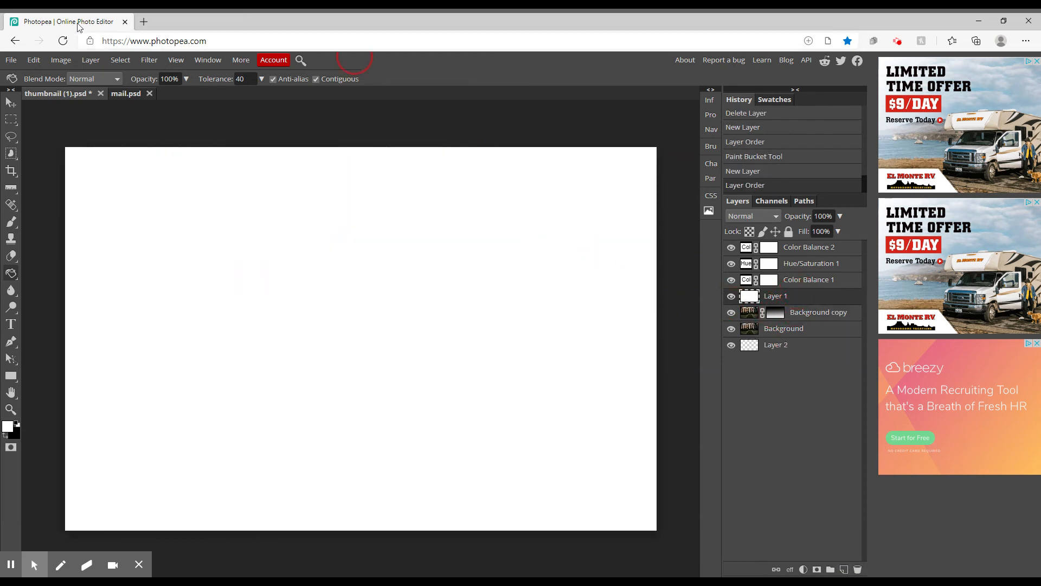
# Apply the Clouds render filter to the white-filled layer and set its opacity to 33%
pyautogui.click(145, 62)
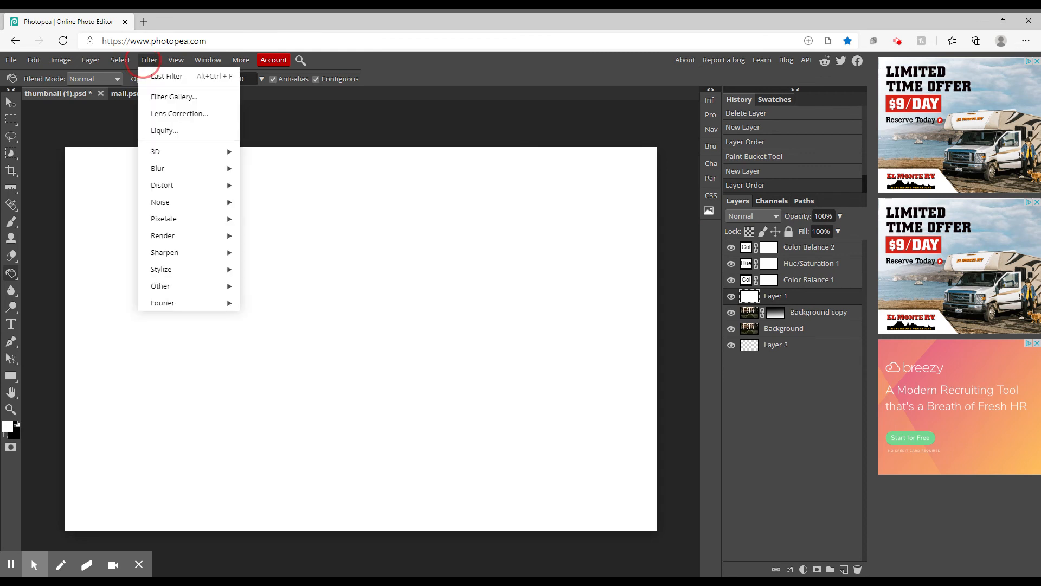
pyautogui.moveTo(200, 239)
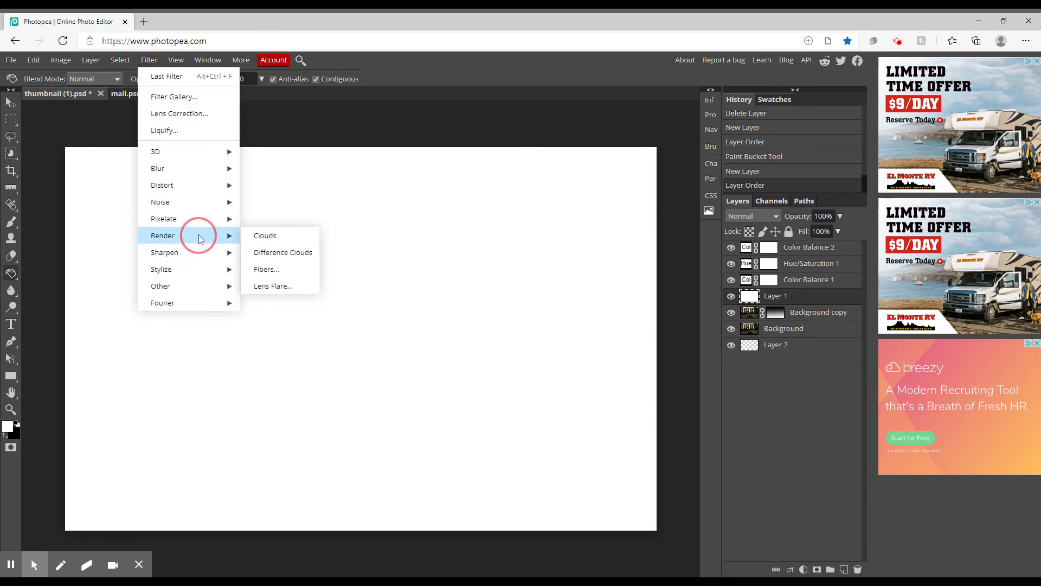
pyautogui.click(265, 236)
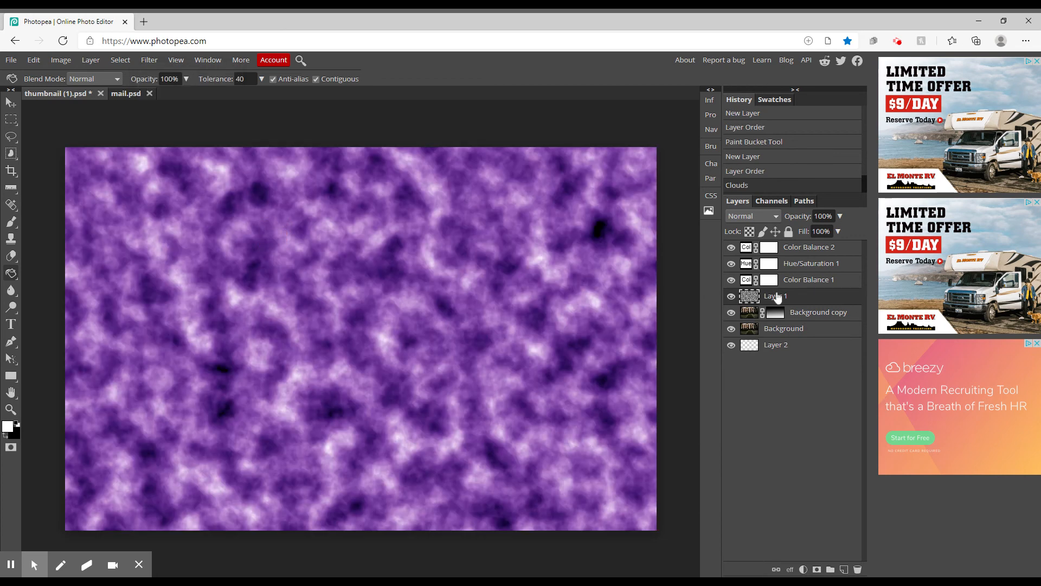
pyautogui.click(840, 216)
pyautogui.moveTo(841, 227); pyautogui.dragTo(809, 233)
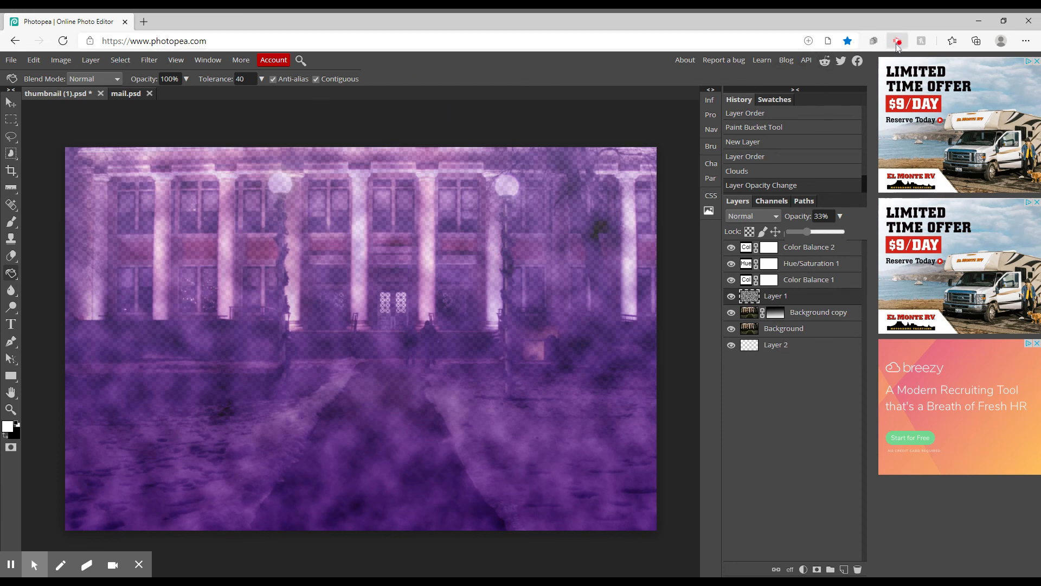
# View mail.psd for comparison and return to the thumbnail (1).psd document
pyautogui.moveTo(70, 553)
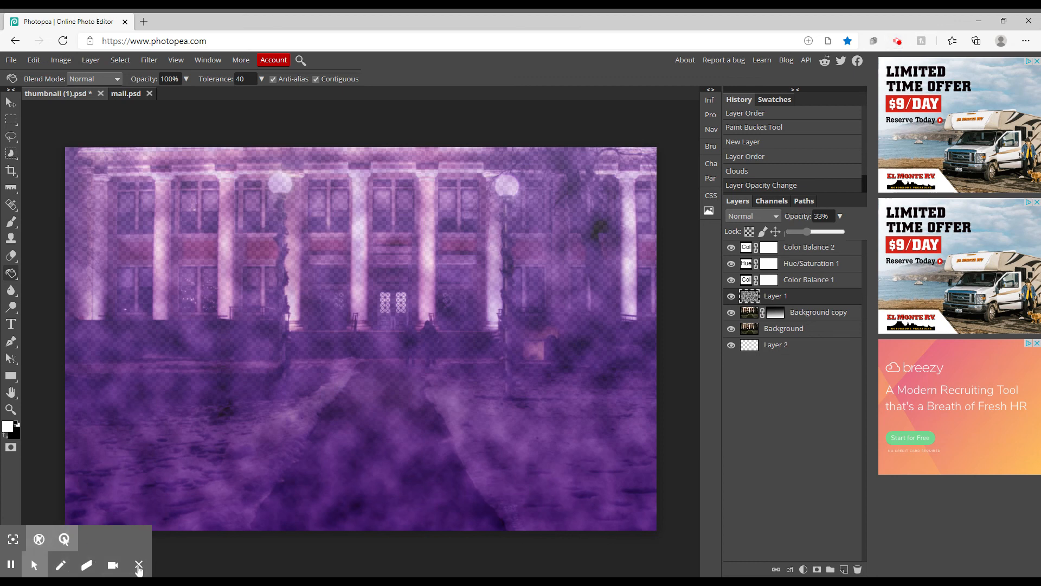
pyautogui.click(137, 94)
pyautogui.click(84, 95)
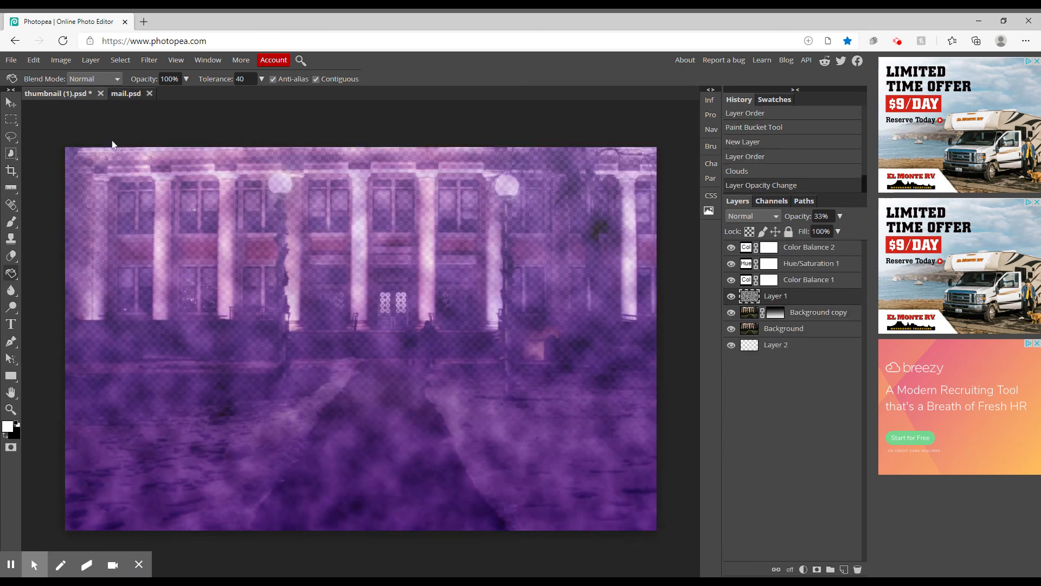
# Hide the clouds layer, Layer 1, and fill the bottom layer, Layer 2, with white using the Paint Bucket tool
pyautogui.click(731, 296)
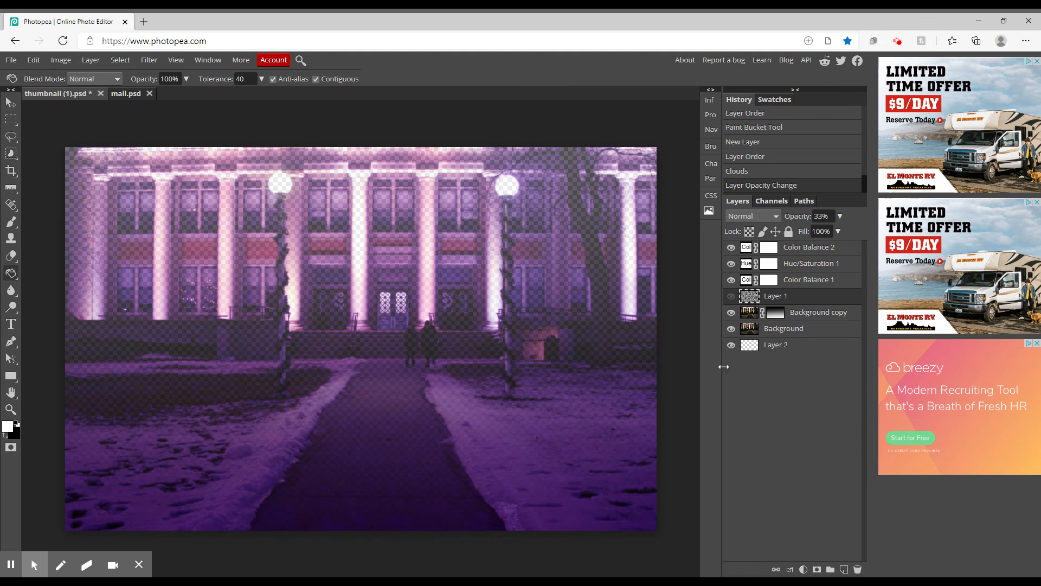
pyautogui.click(752, 347)
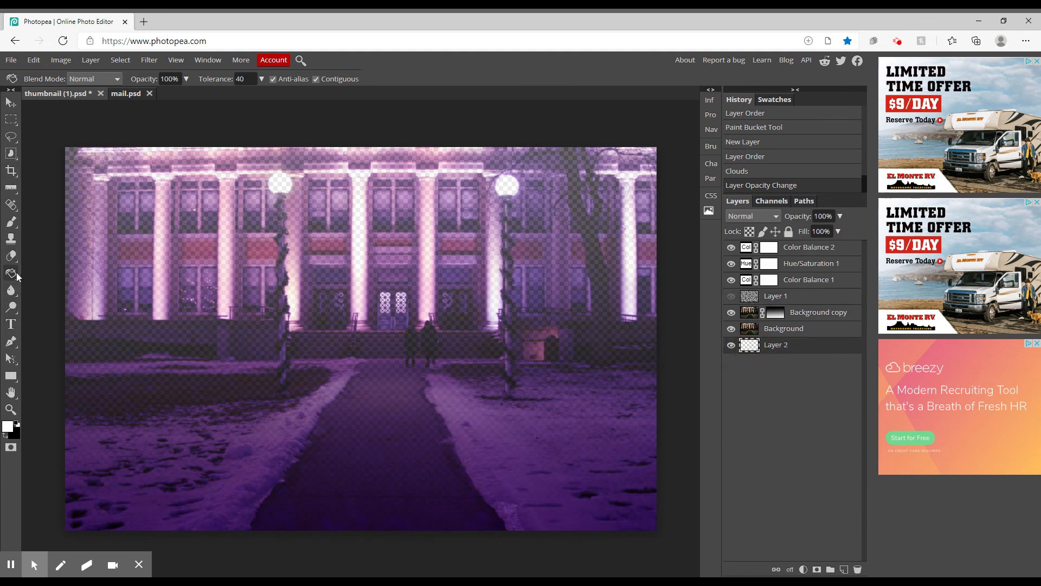
pyautogui.click(231, 278)
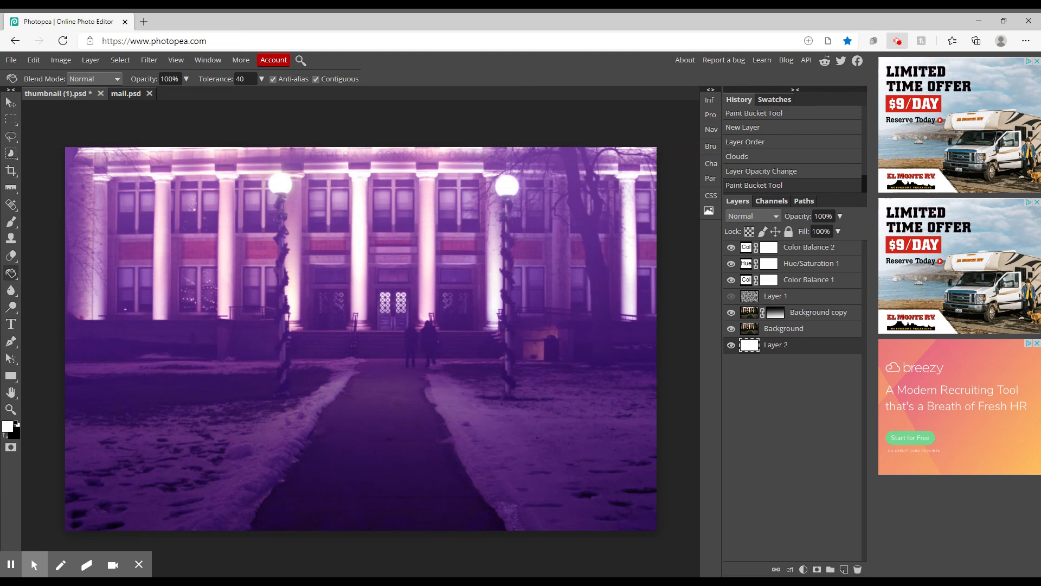
pyautogui.click(898, 44)
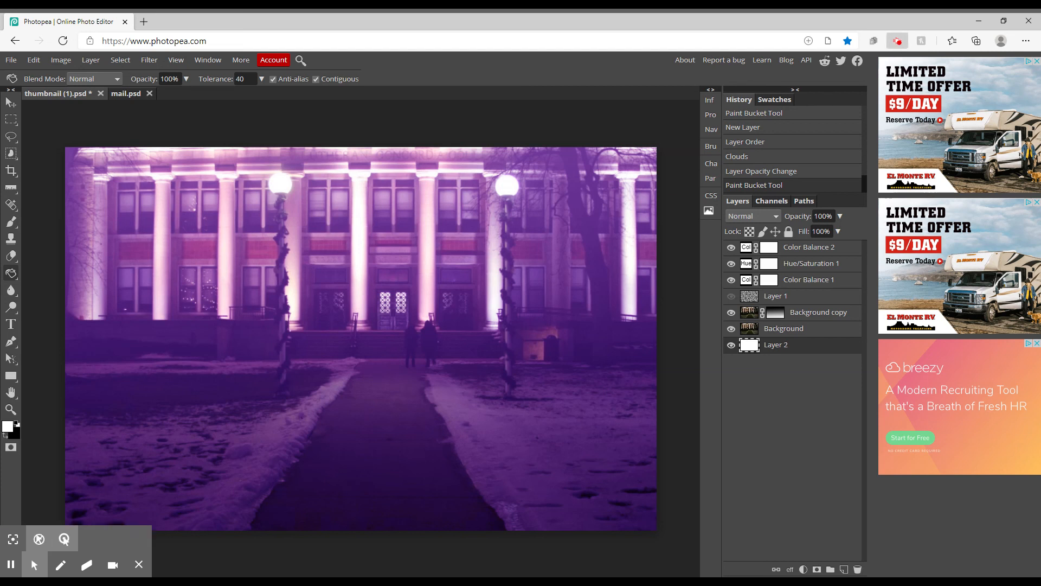